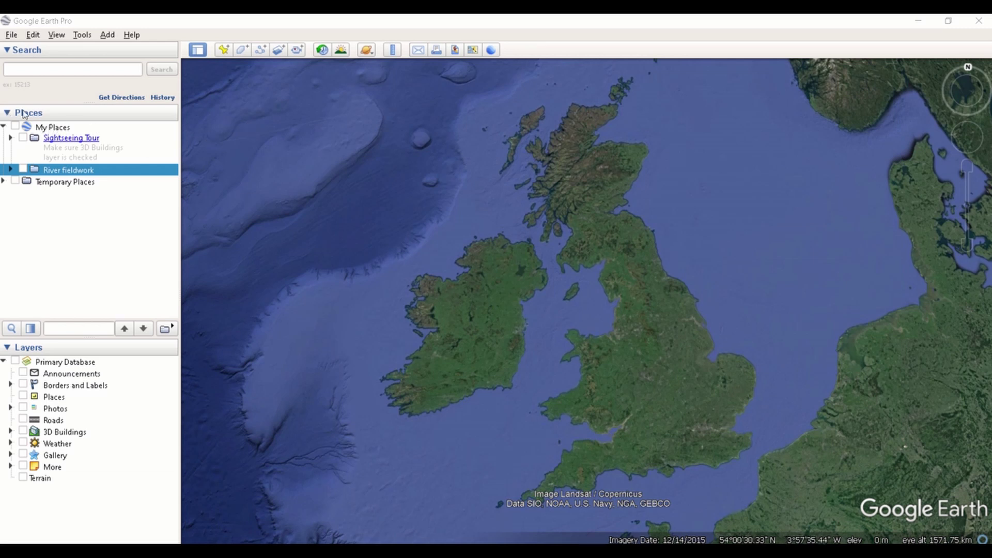
left_click(54, 128)
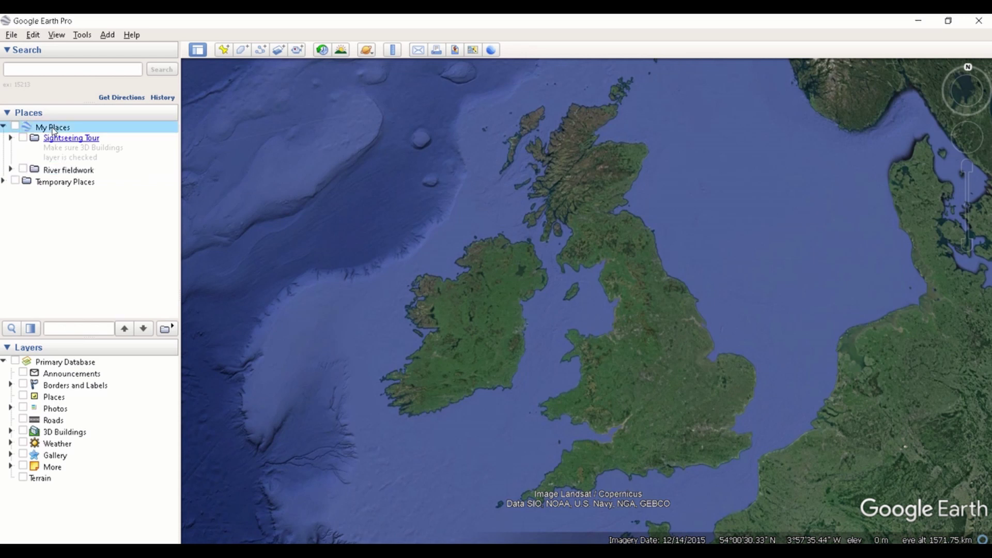
right_click(53, 130)
mouse_move(62, 138)
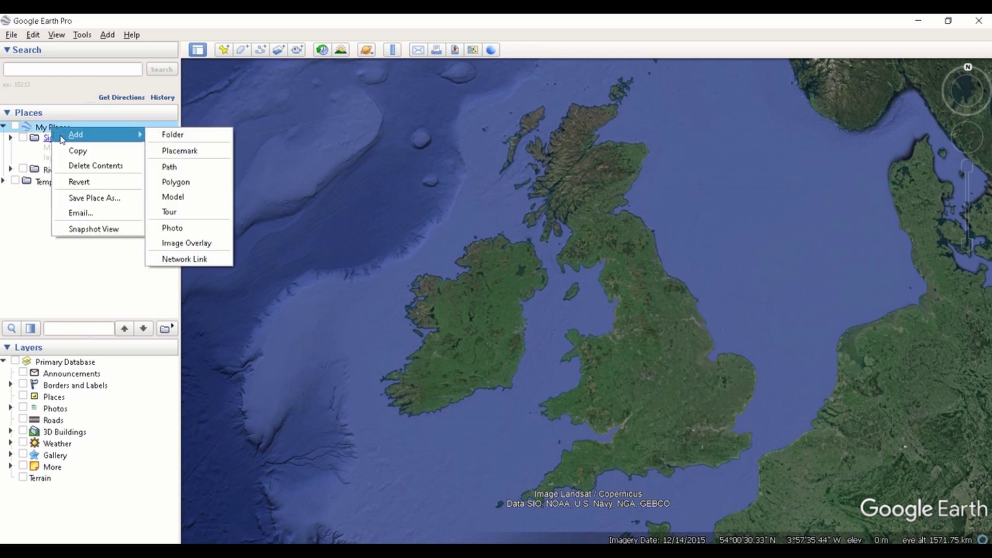
left_click(170, 135)
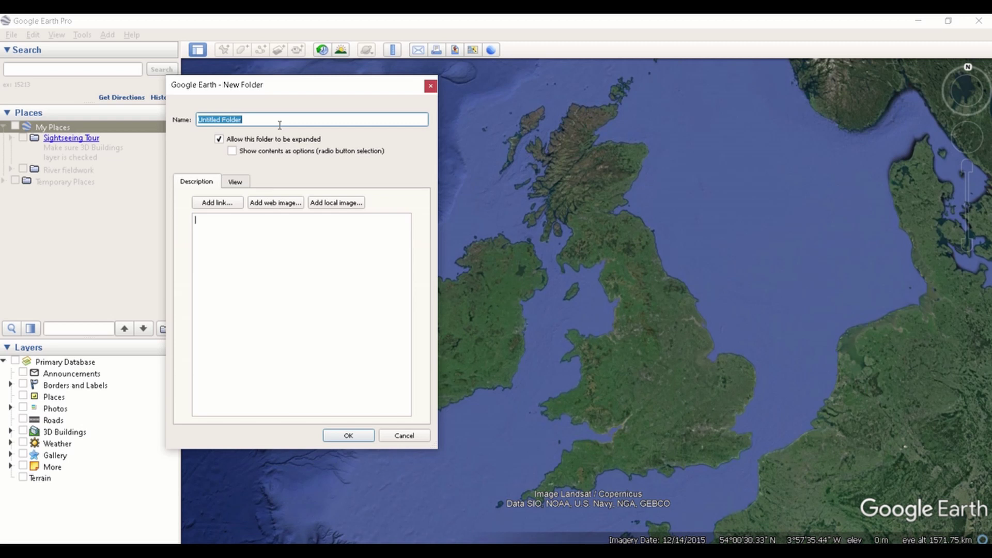
left_click(429, 86)
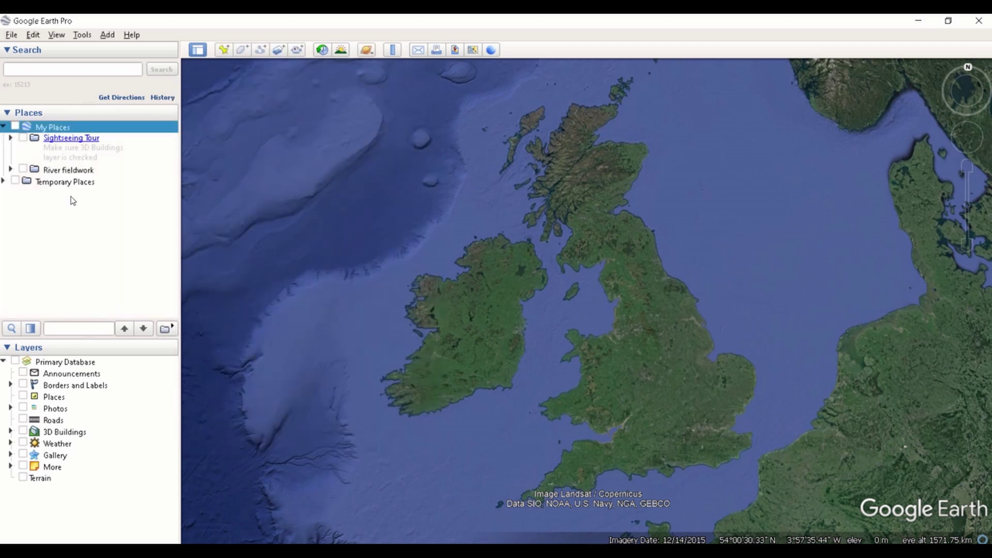
Step: Expand the River fieldwork folder and show all placemarks of its Sites folder on the map
left_click(86, 172)
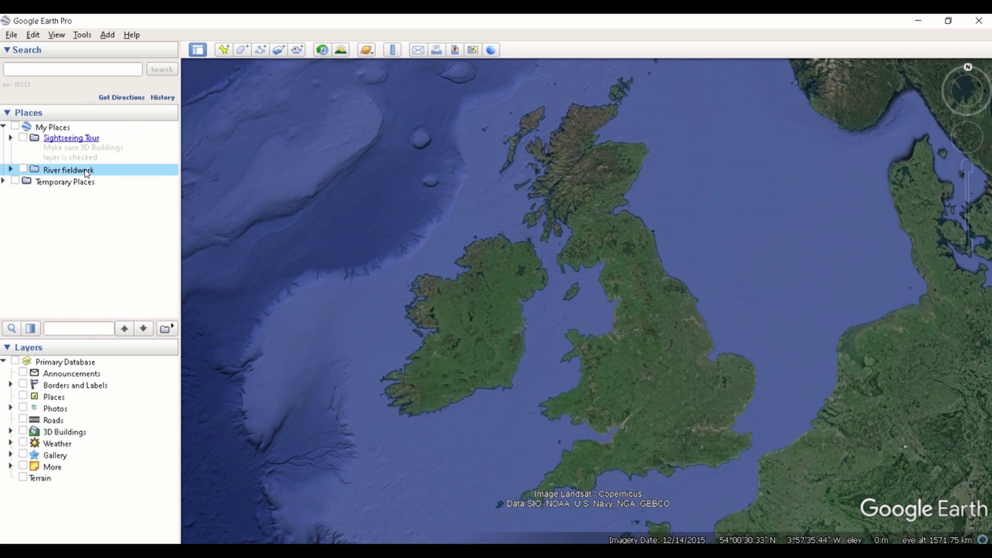
double_click(86, 172)
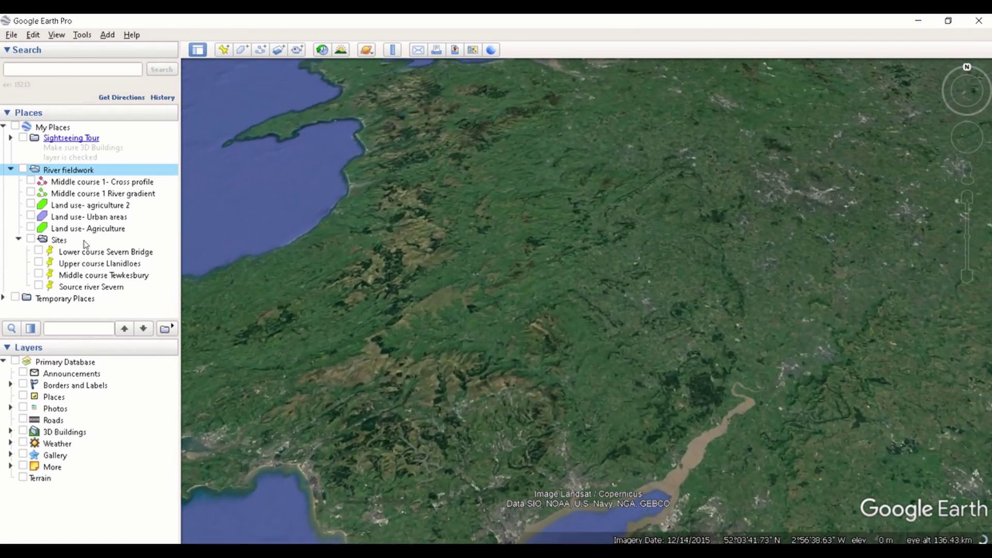
left_click(85, 242)
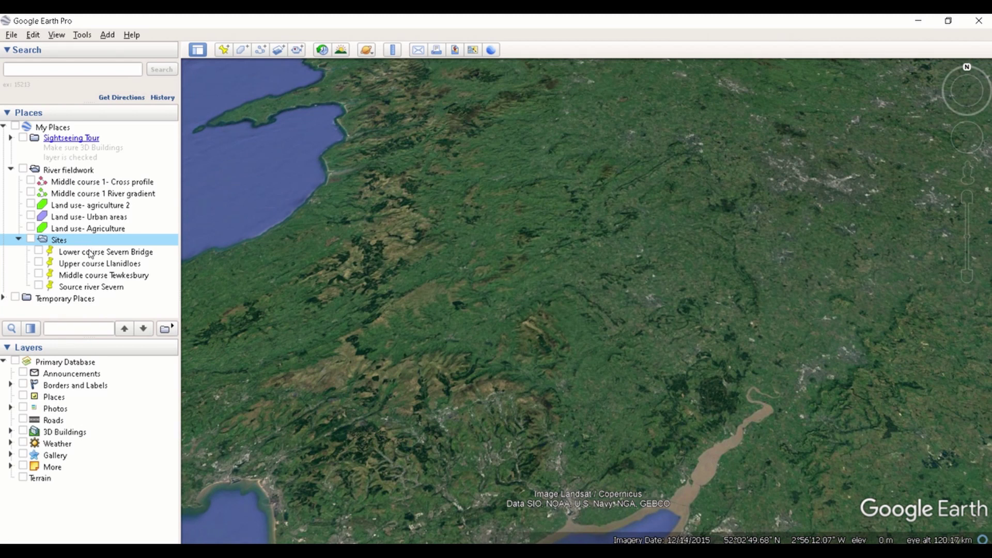
left_click(89, 252)
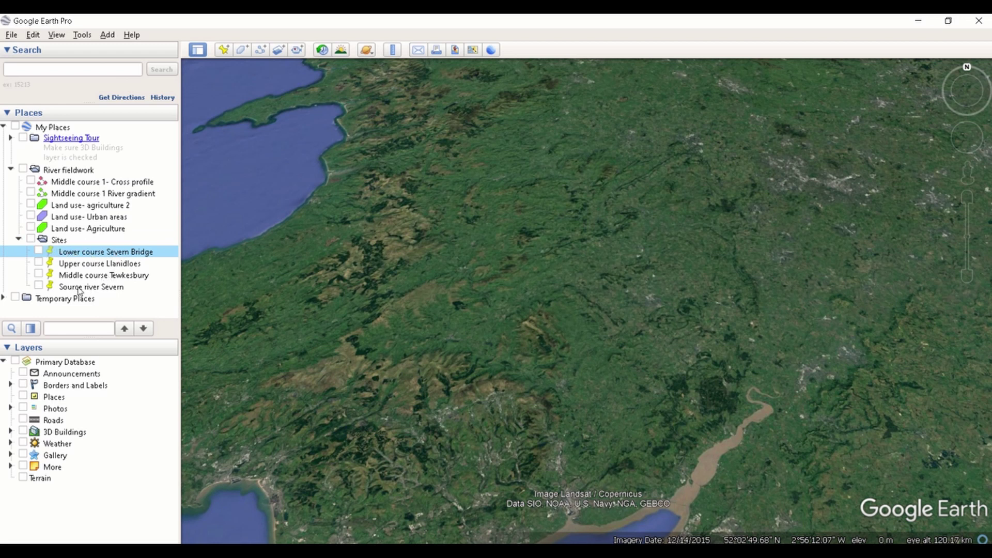
left_click(30, 240)
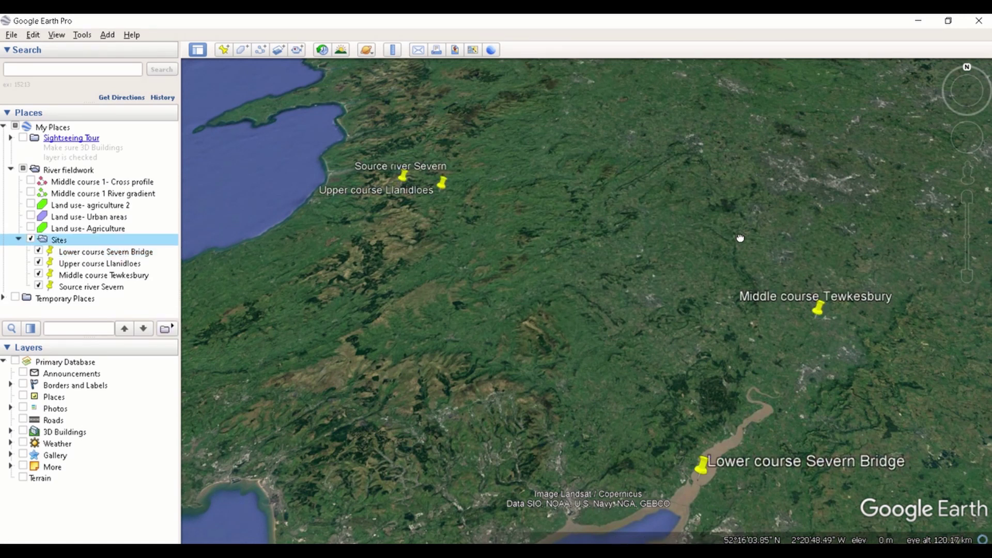
Step: Examine the Source river Severn and Upper course Llanidloes sites, closing in on the river around Llanidloes
left_click_drag(739, 238, 706, 224)
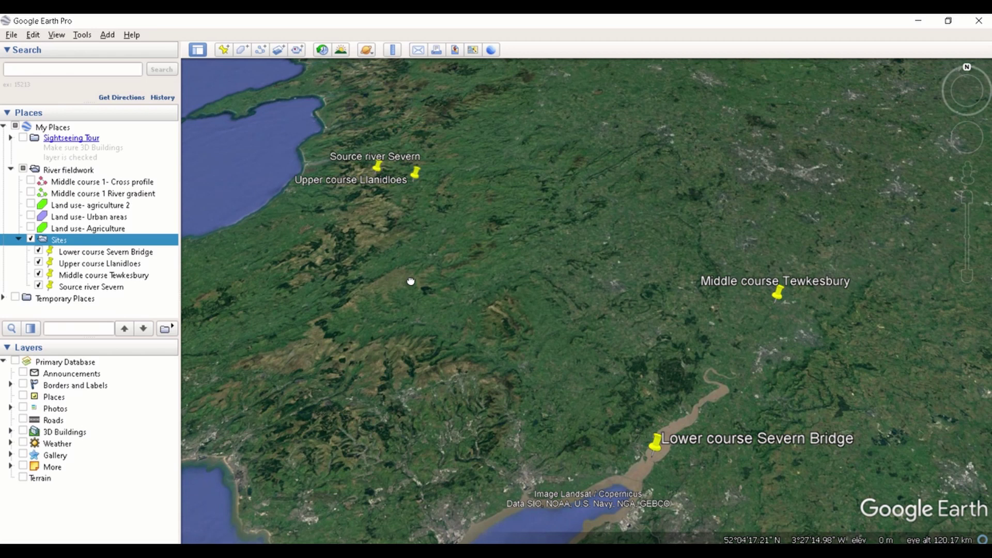
left_click_drag(410, 281, 502, 454)
left_click(967, 198)
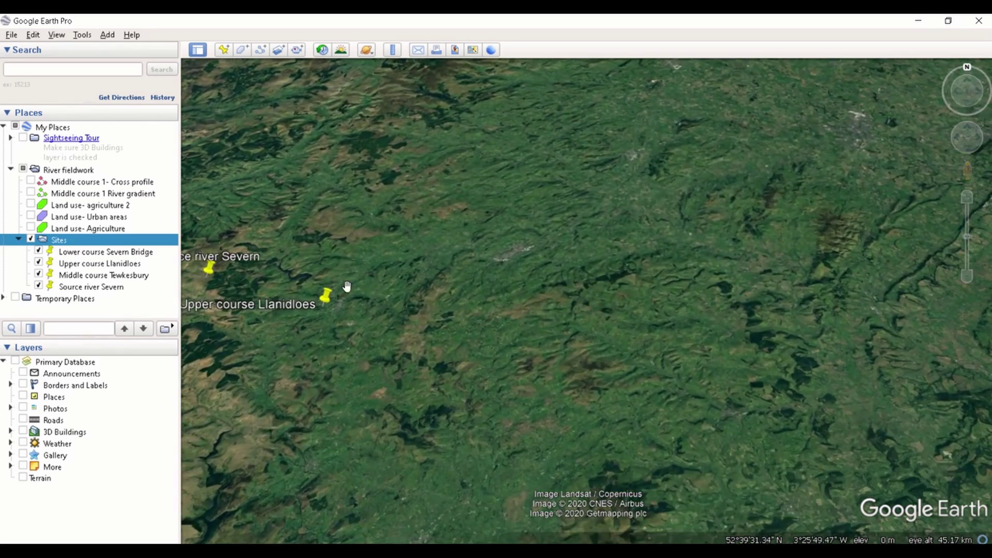
left_click_drag(345, 287, 457, 290)
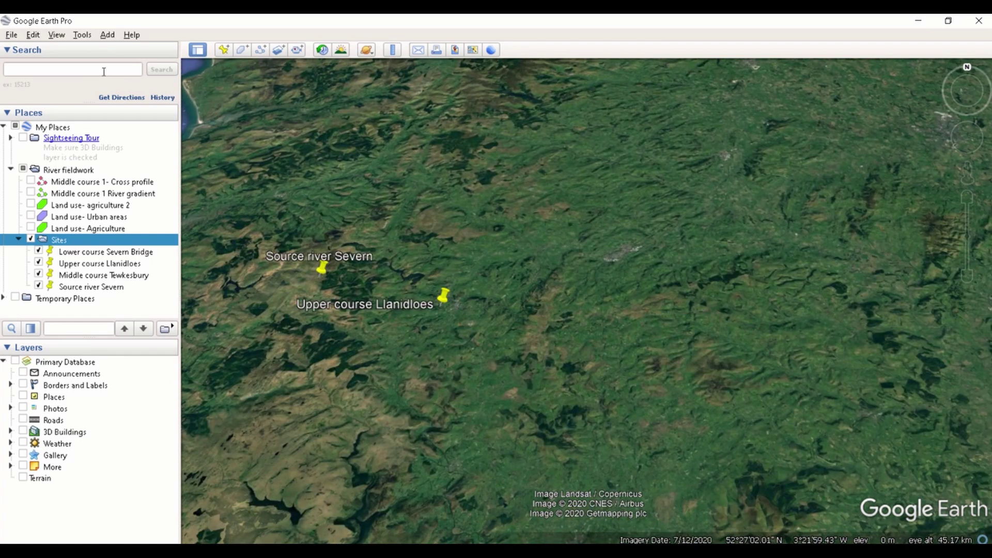
left_click_drag(573, 289, 704, 287)
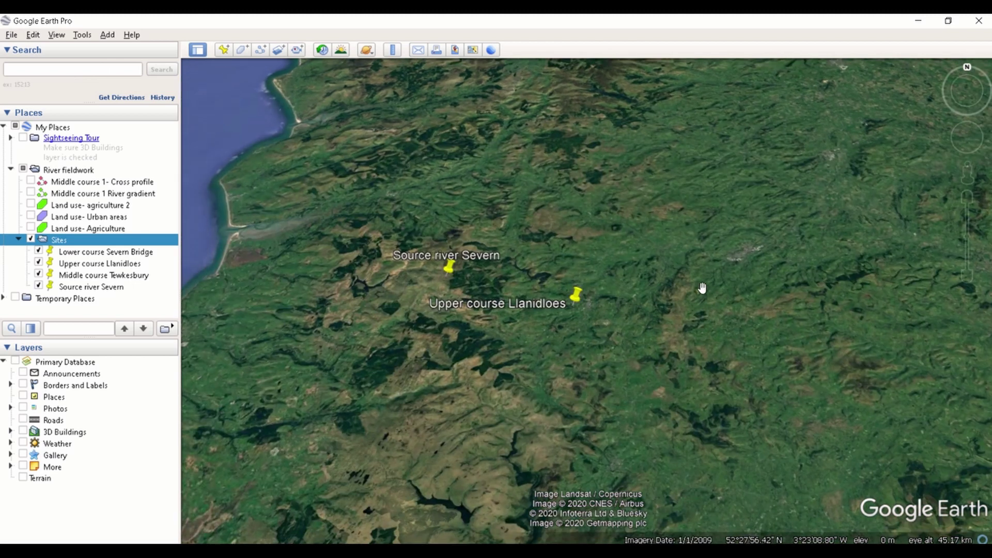
left_click(966, 197)
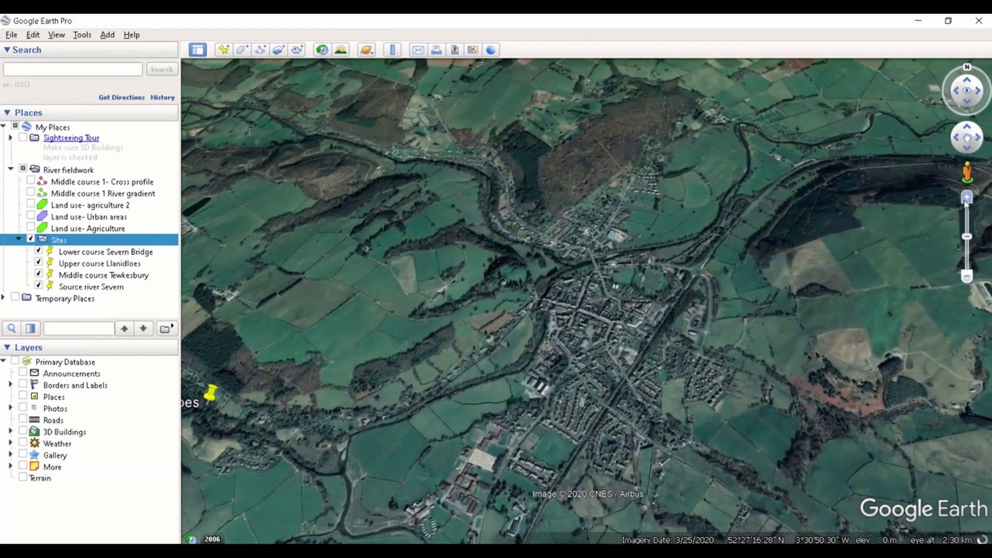
left_click_drag(459, 367, 626, 294)
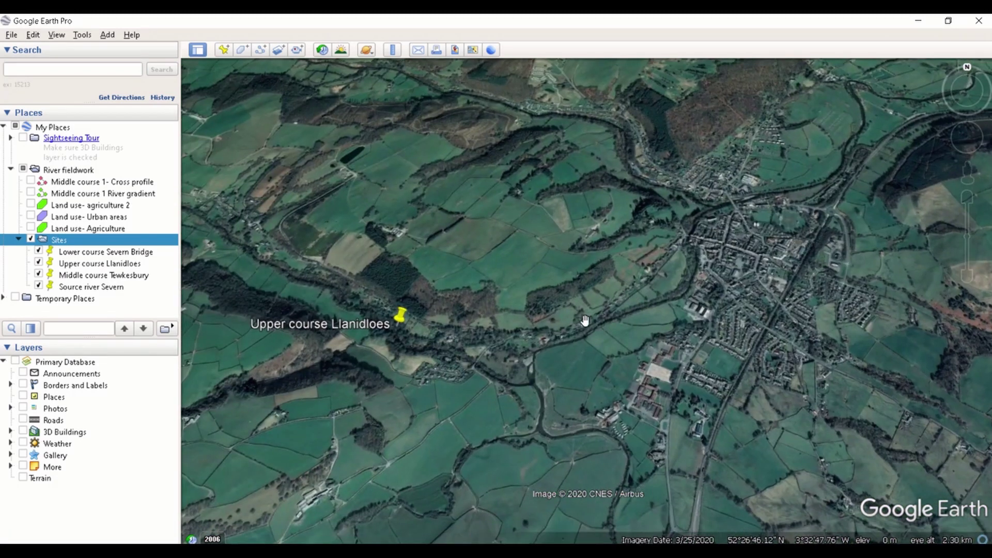
left_click(224, 50)
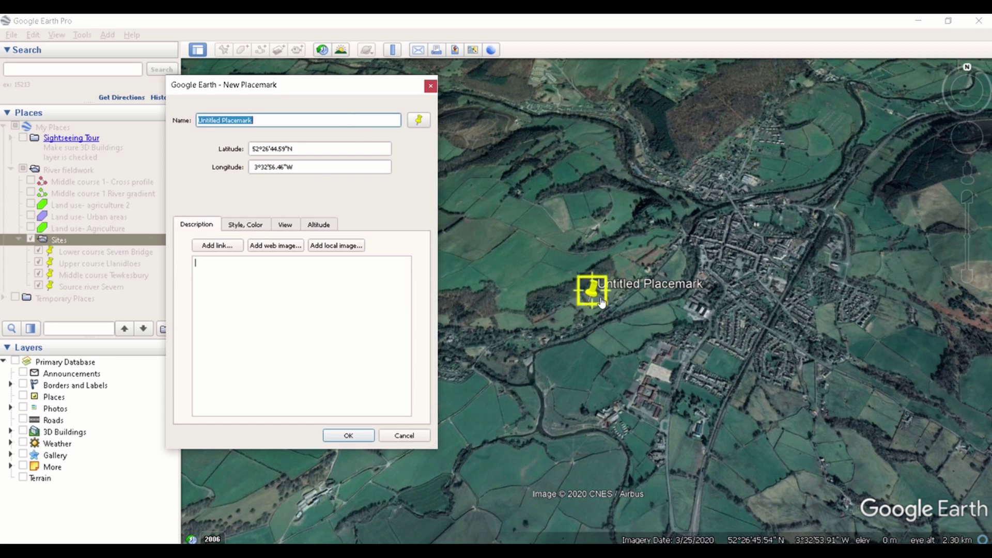
left_click_drag(589, 309, 610, 327)
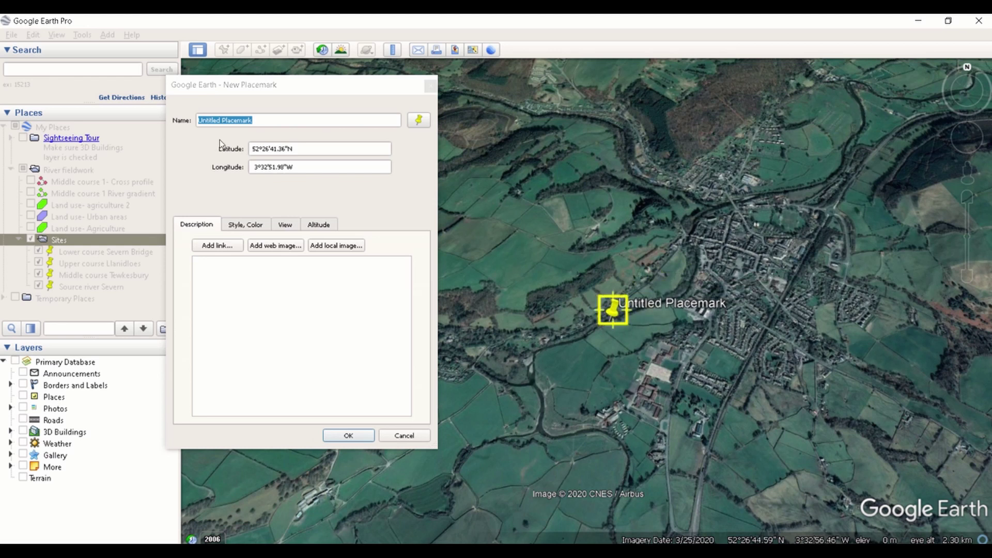
left_click(292, 120)
left_click_drag(292, 121, 196, 121)
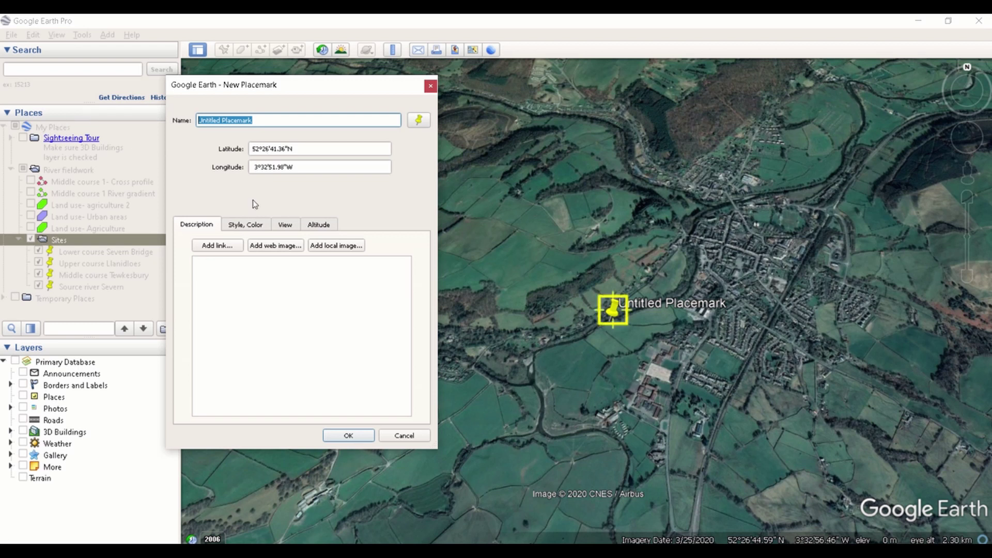
left_click(245, 228)
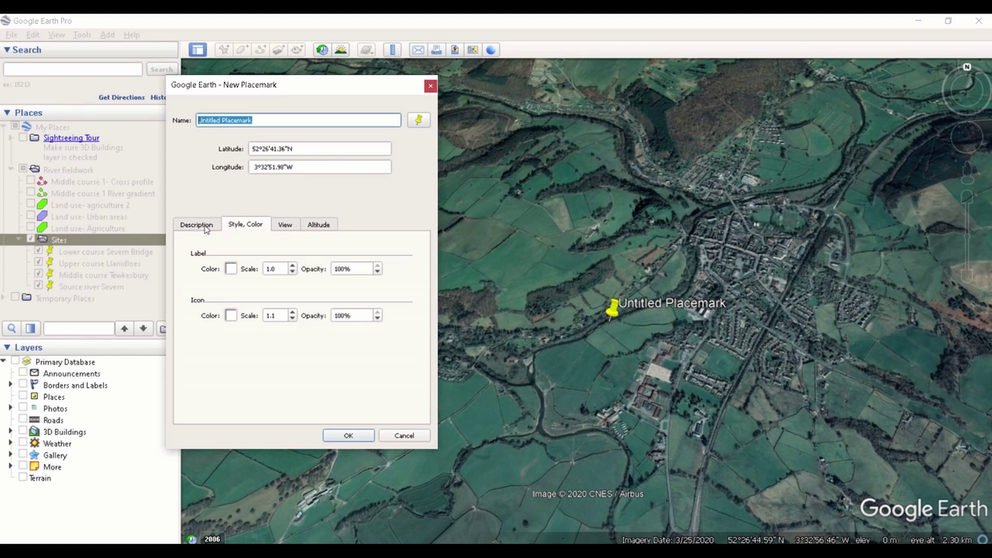
left_click(210, 228)
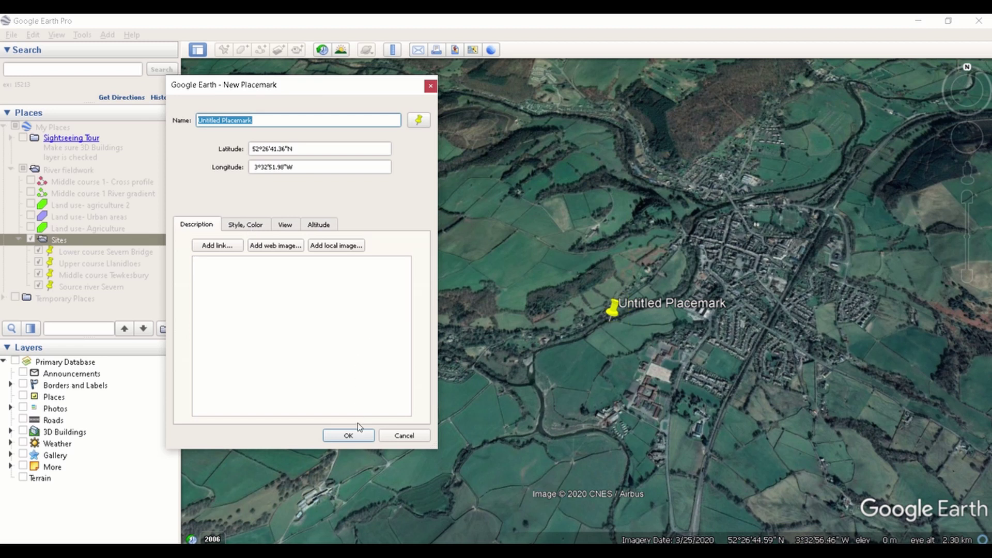
left_click(431, 86)
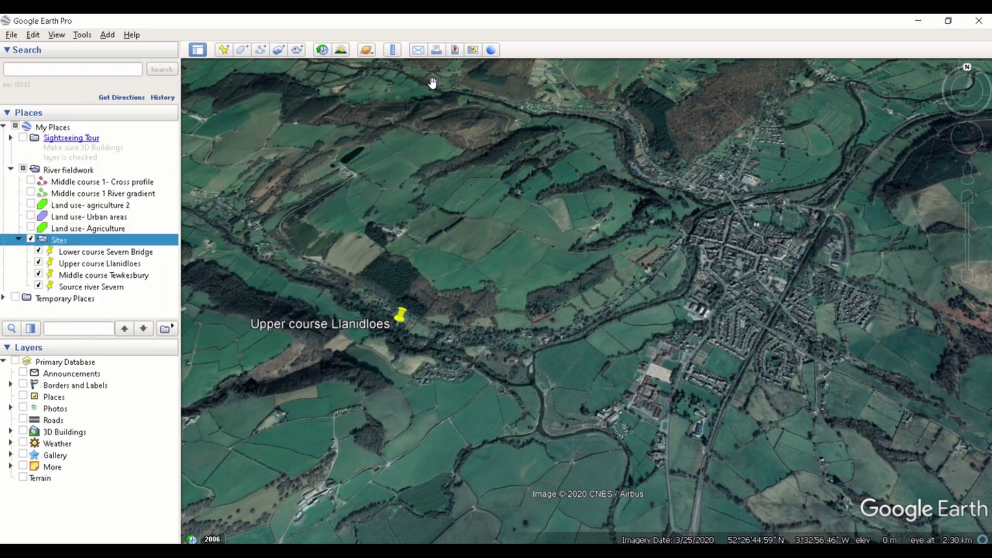
Step: Switch the Lower course Severn Bridge and Upper course Llanidloes placemarks off and back on
left_click_drag(297, 330, 379, 332)
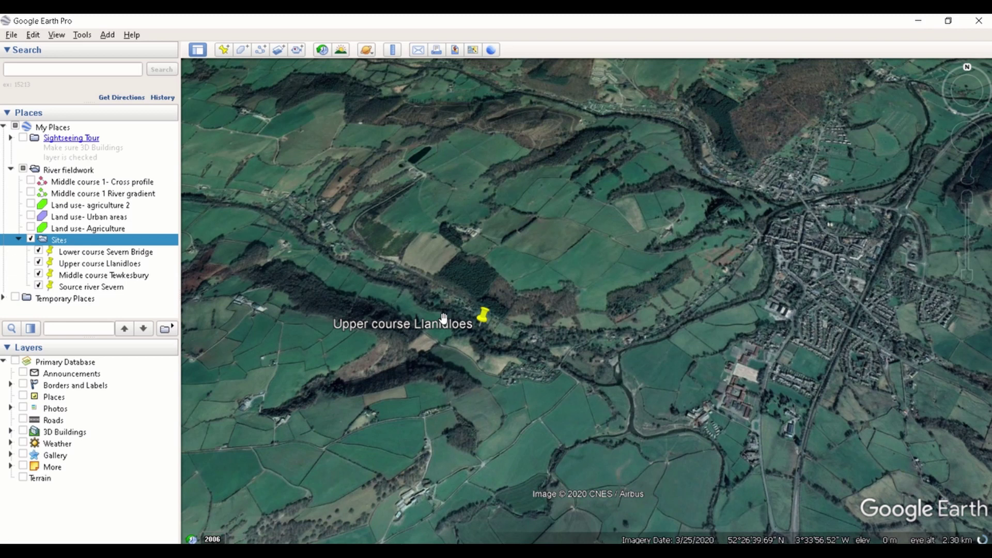
left_click(484, 314)
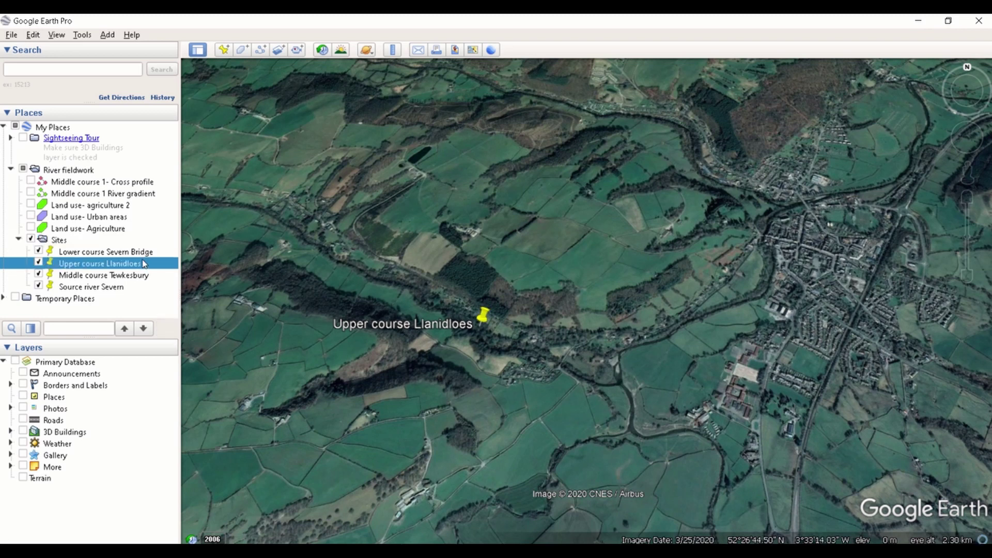
left_click(39, 252)
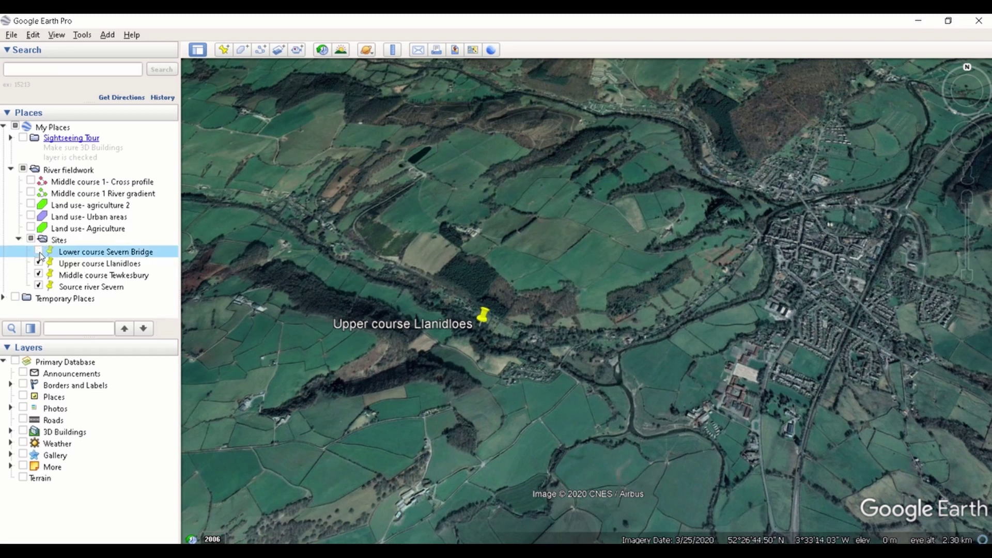
left_click(39, 263)
left_click(39, 264)
left_click(38, 252)
left_click(73, 171)
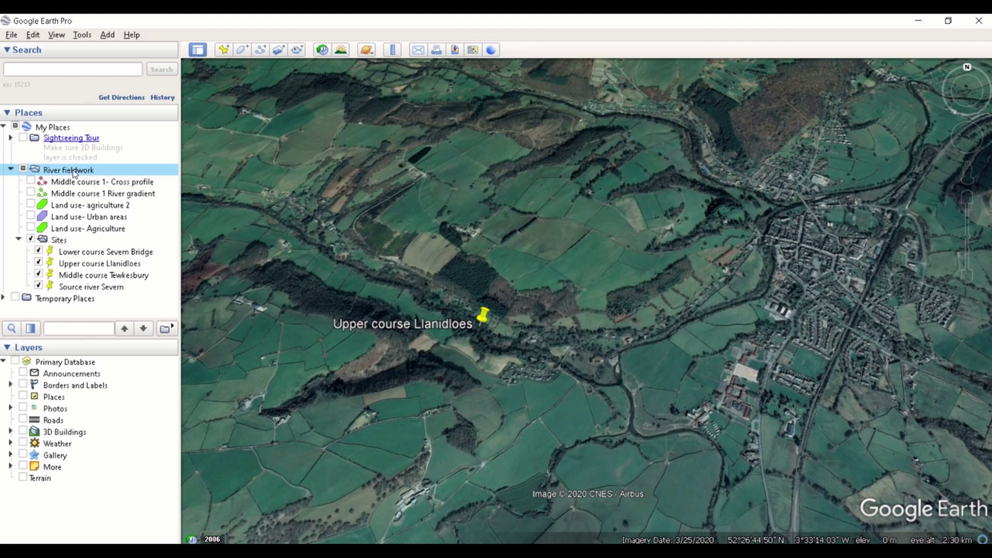
right_click(75, 173)
mouse_move(91, 180)
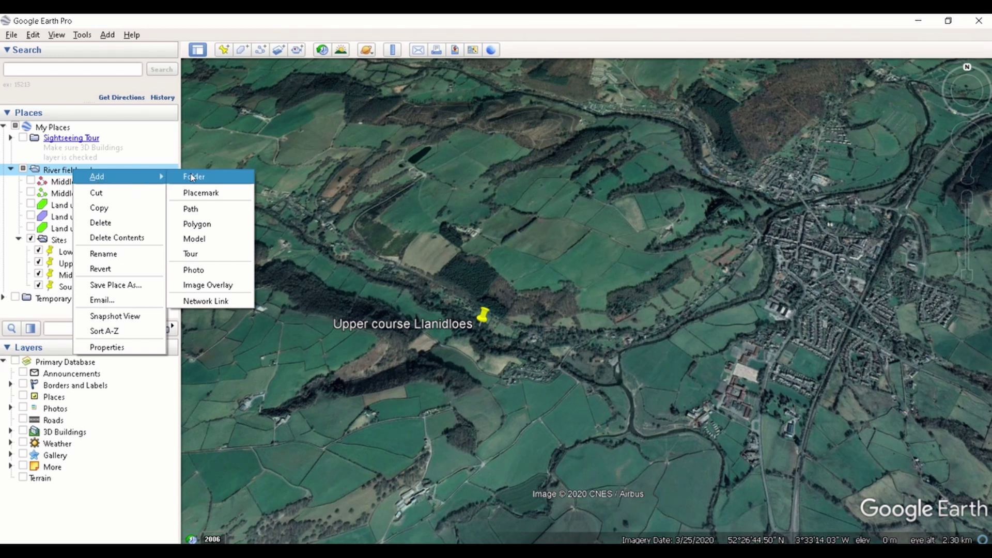
left_click(50, 177)
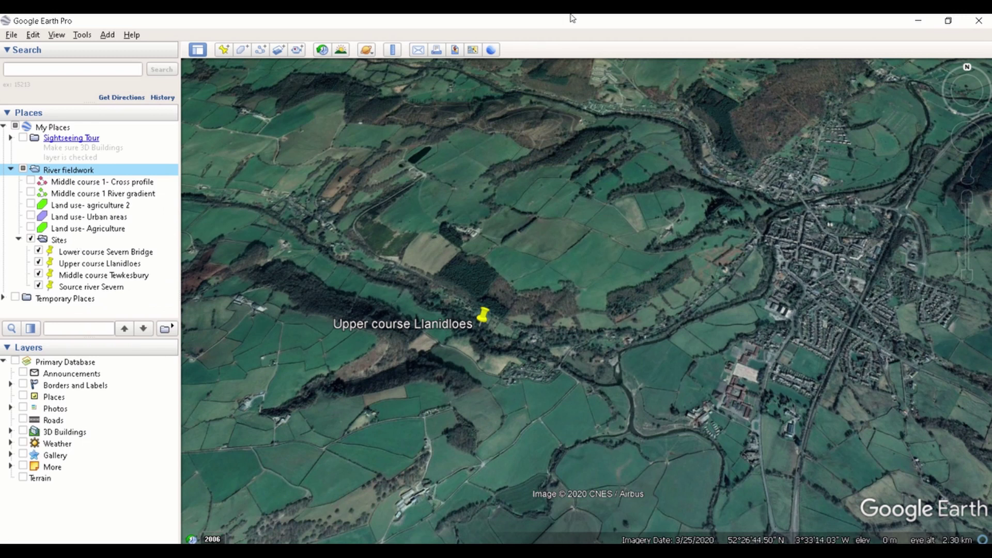
mouse_move(521, 32)
mouse_move(449, 16)
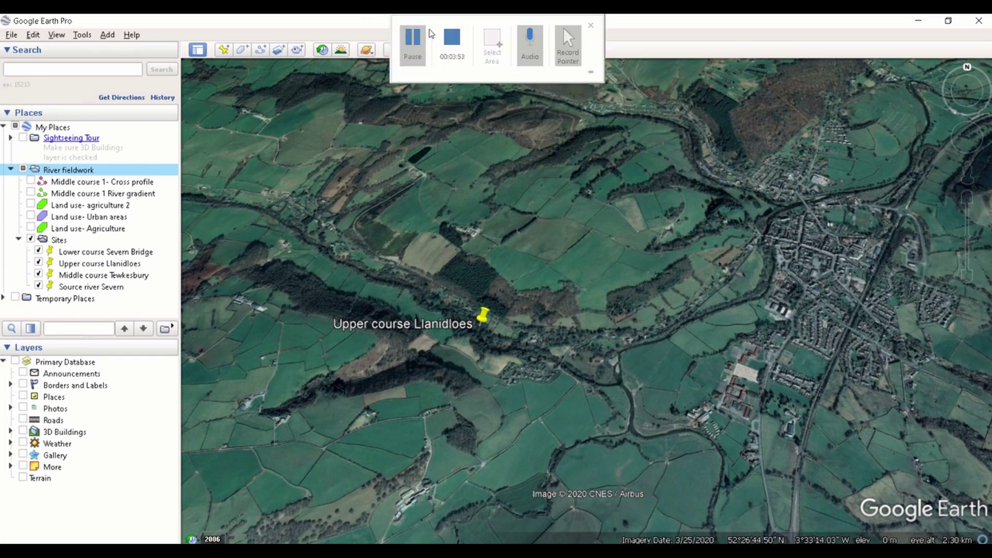
left_click(450, 39)
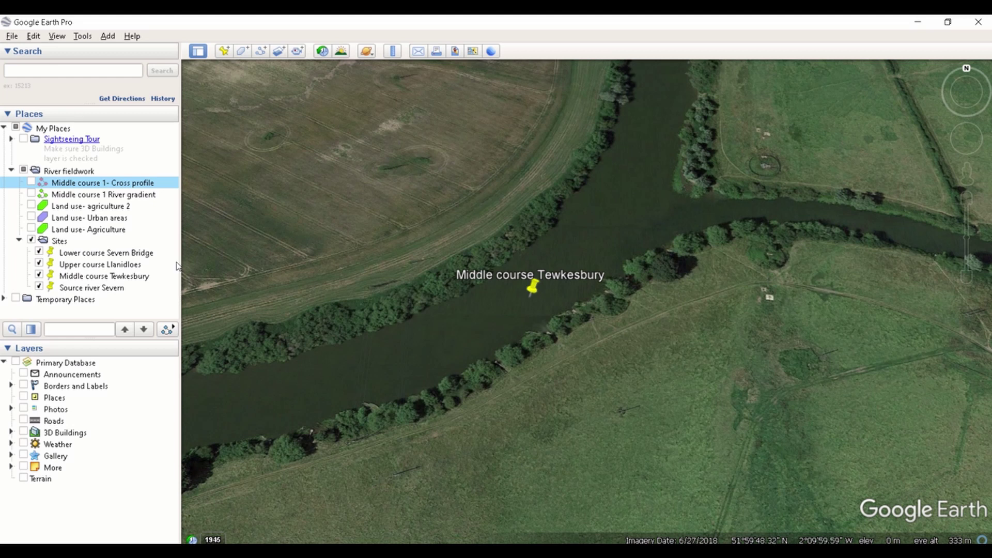
Step: Start a new path at the Middle course Tewkesbury site and name it "Cross section 1"
double_click(86, 278)
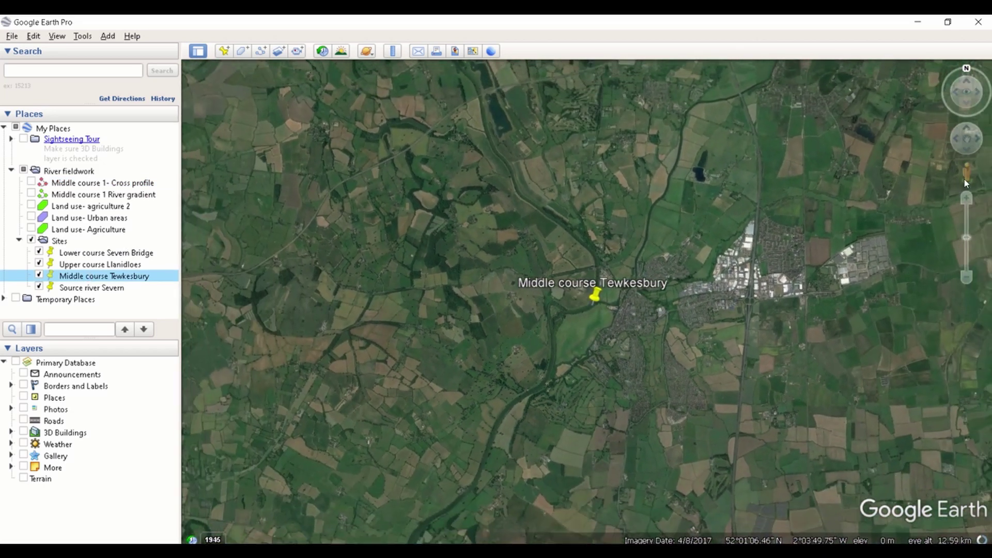
left_click(966, 199)
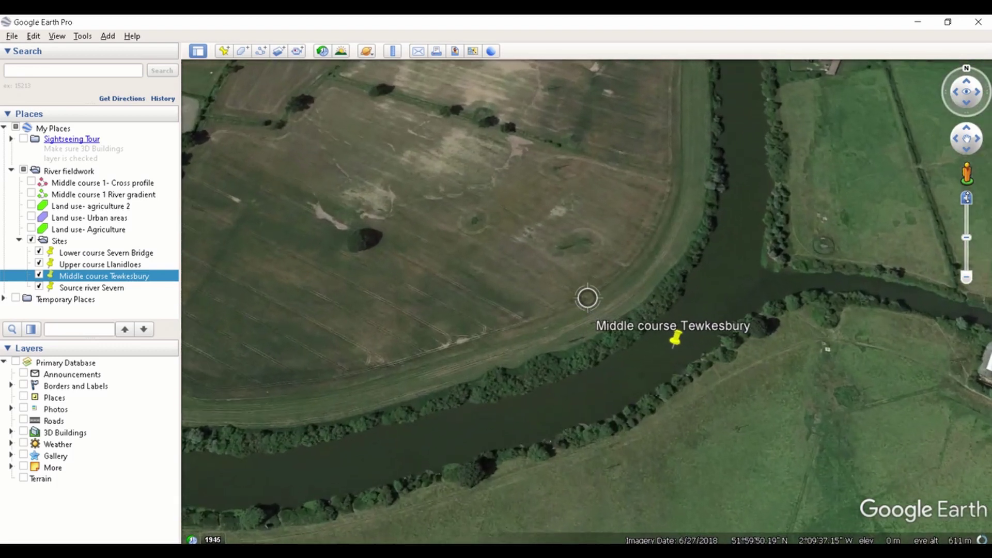
left_click_drag(821, 283, 701, 229)
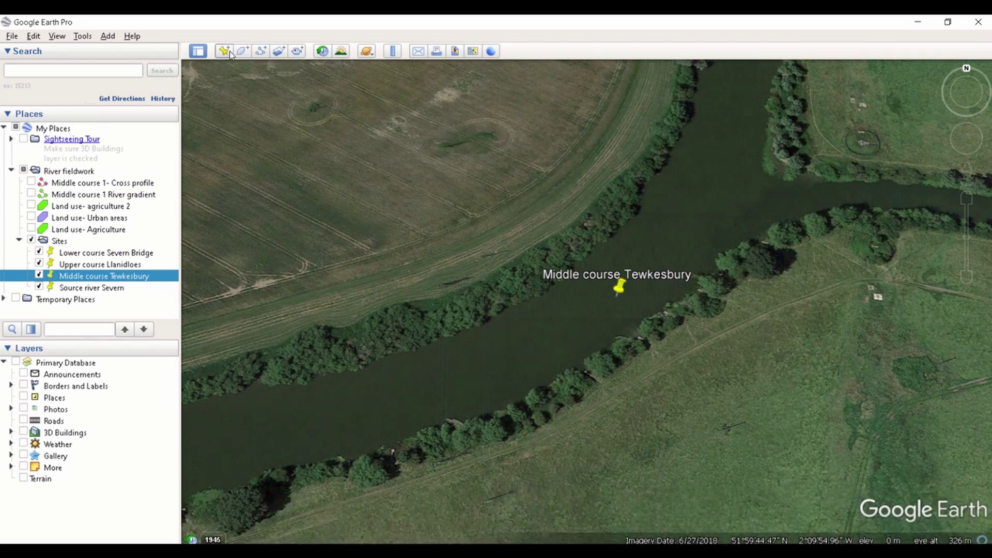
left_click(262, 51)
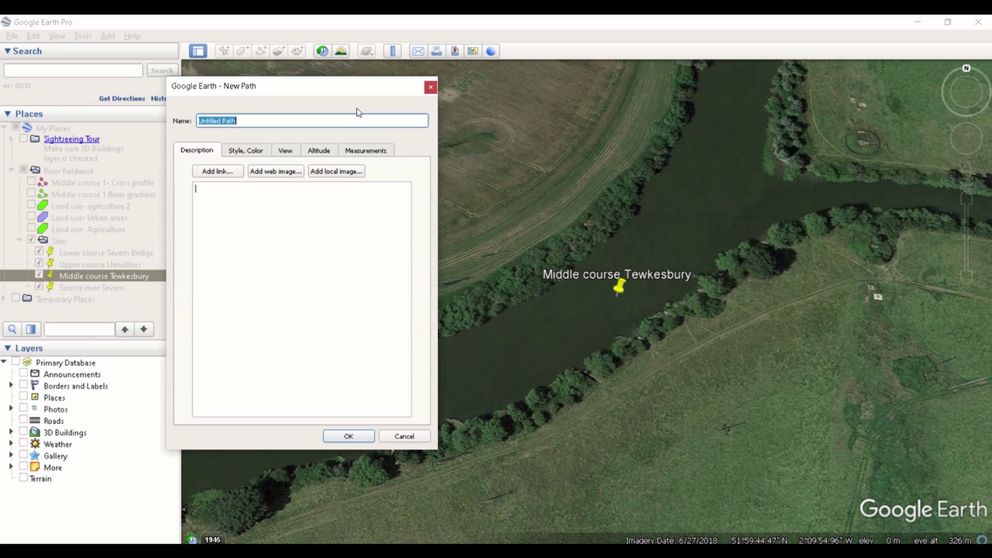
type("CRoss section")
left_click(207, 123)
key("BackSpace")
type("r")
type("1")
key("Tab")
Step: Set the line colour of the Cross section 1 path to pink, #ff557f
left_click(254, 154)
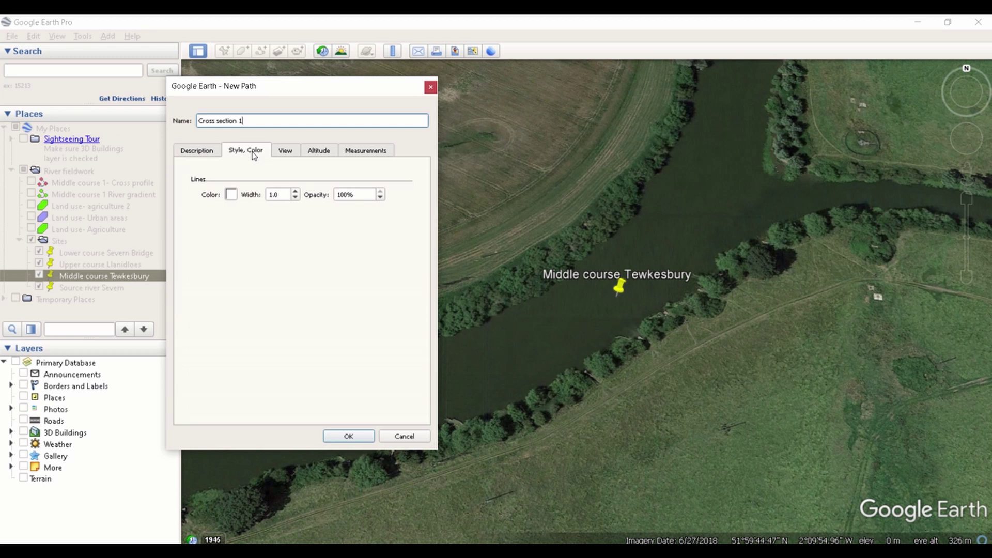
left_click(231, 195)
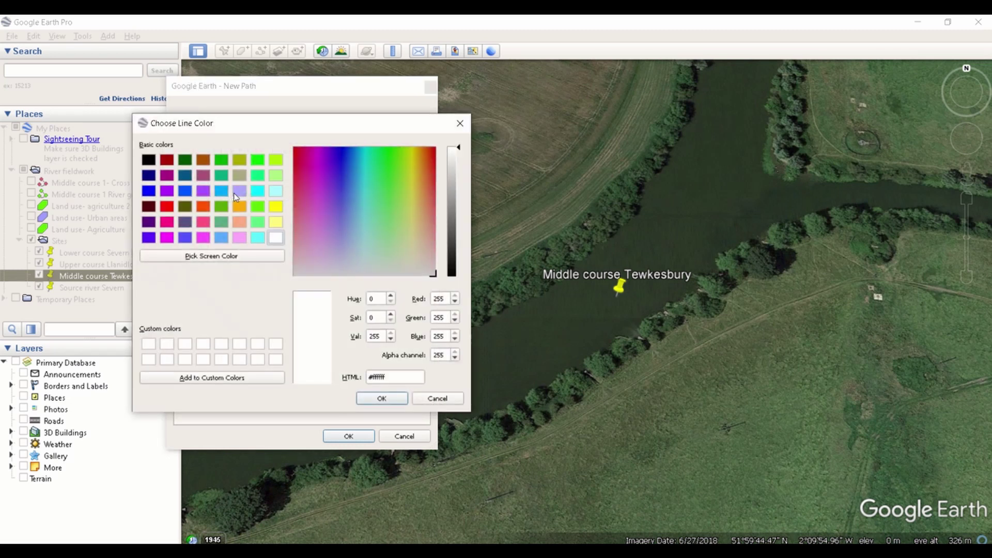
left_click(203, 237)
left_click(203, 222)
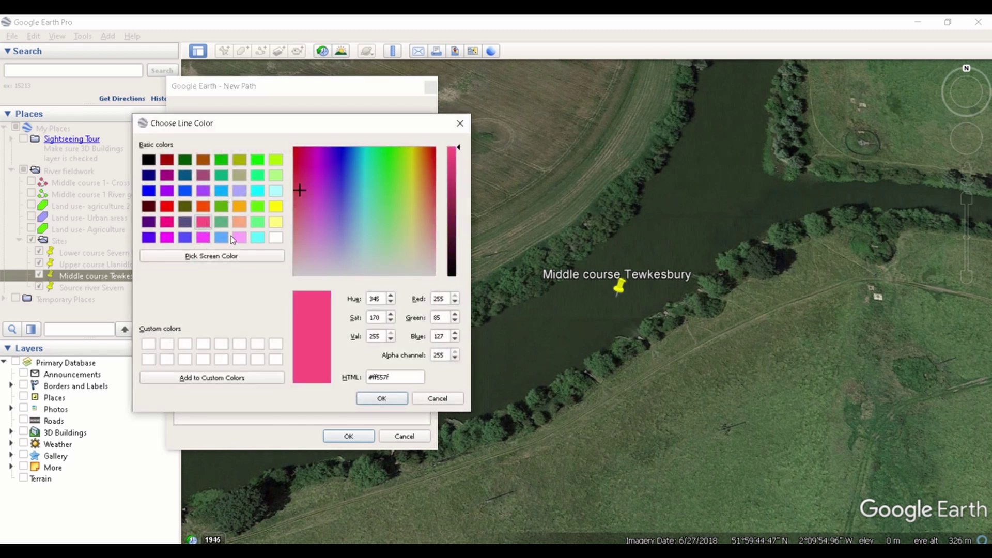
left_click(398, 399)
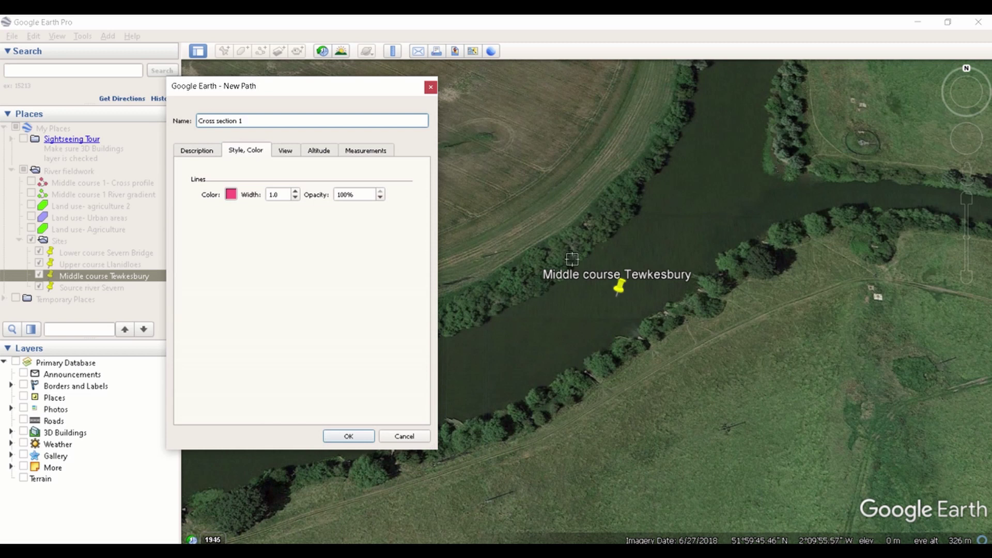
Step: Draw the path from bank to bank across the river just northeast of the Tewkesbury placemark, about 65 m long, and save it
left_click(719, 273)
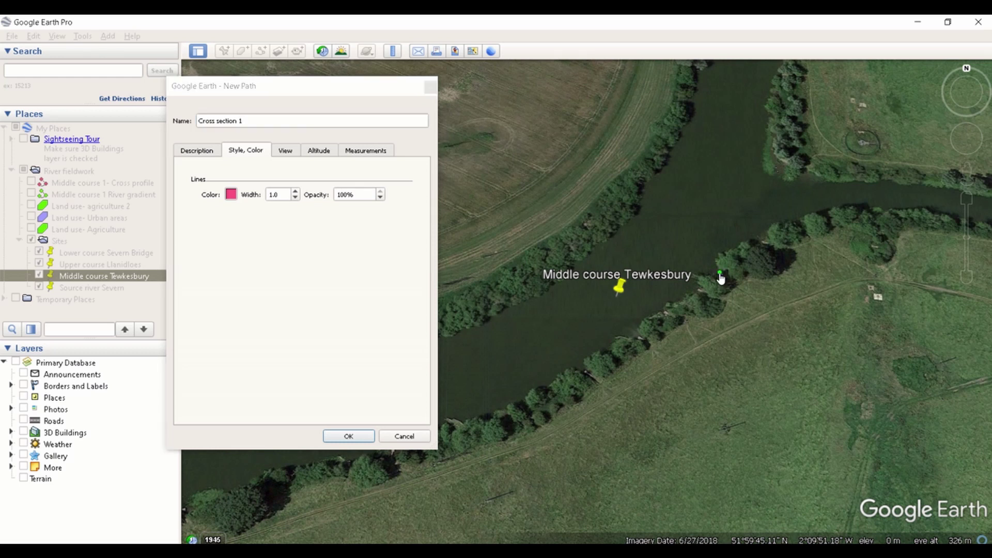
left_click(621, 215)
left_click(348, 436)
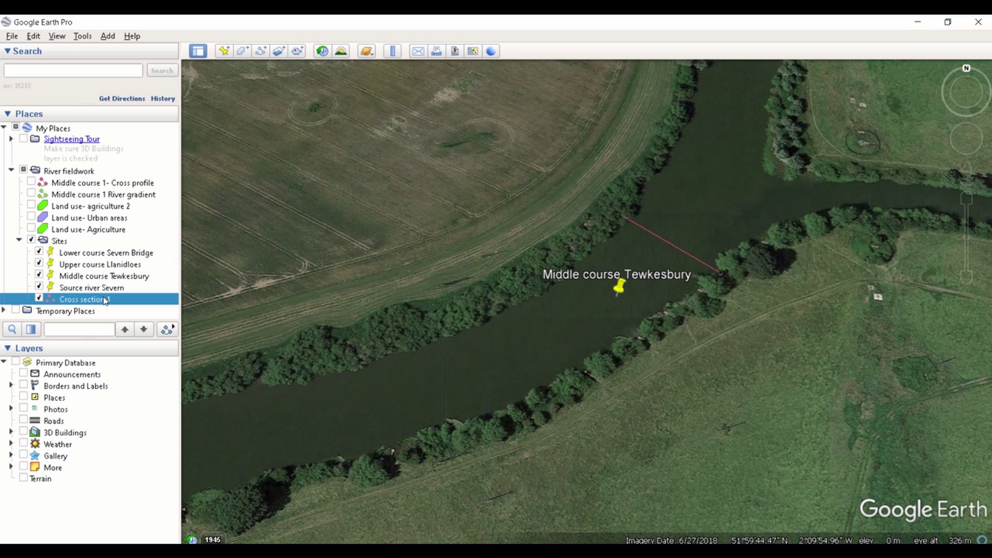
Step: Move Cross section 1 to the top of the River fieldwork folder and show the Middle course 1- Cross profile path alongside it
left_click_drag(105, 298, 111, 182)
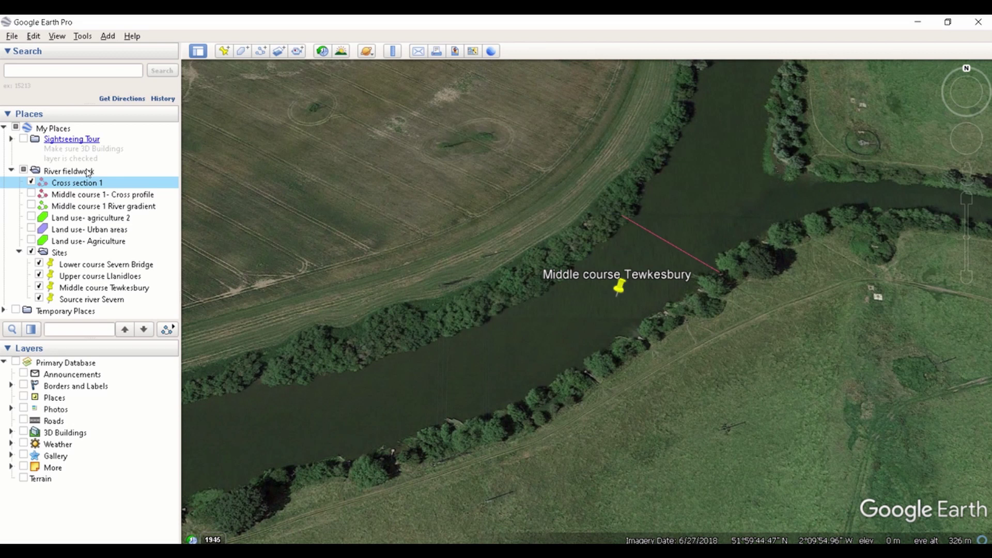
left_click(31, 195)
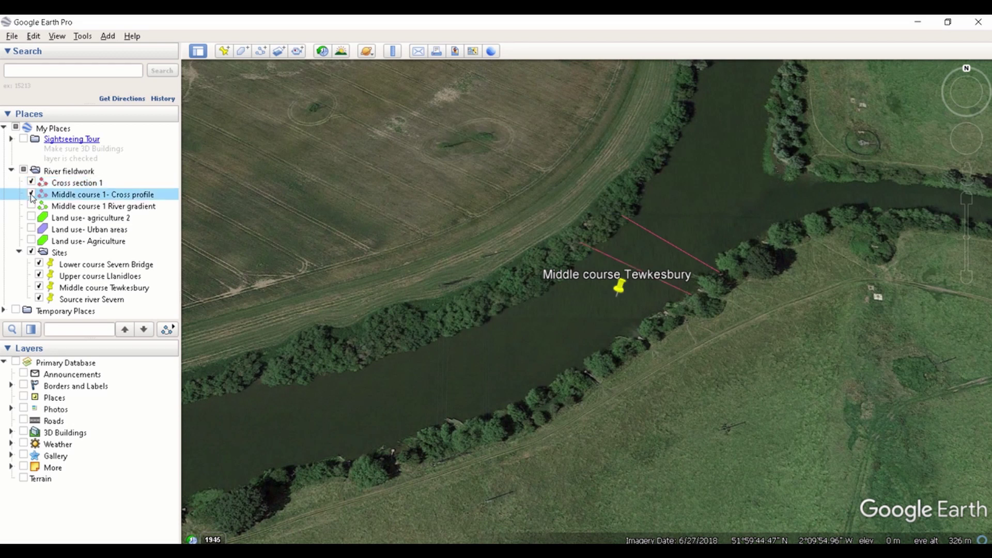
left_click_drag(762, 341, 655, 394)
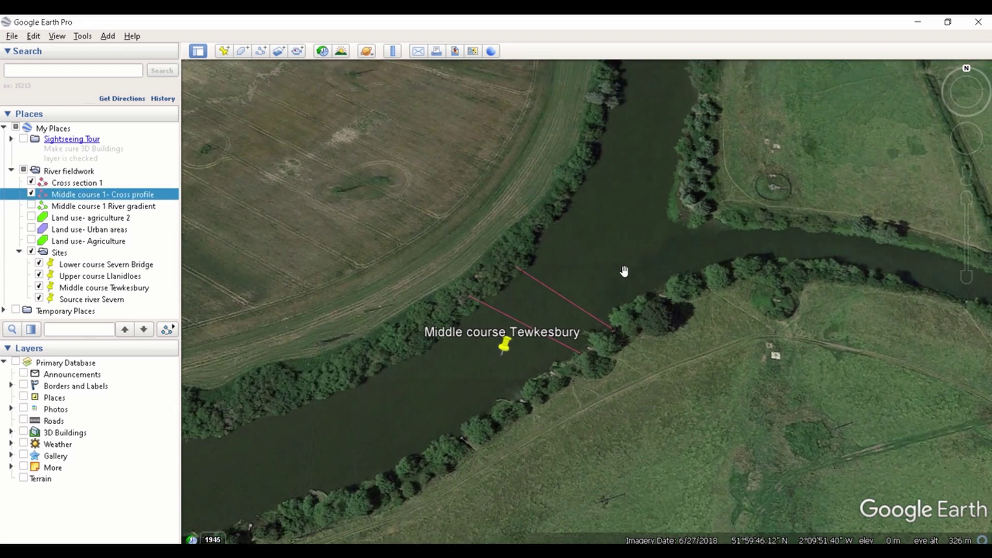
key("Up")
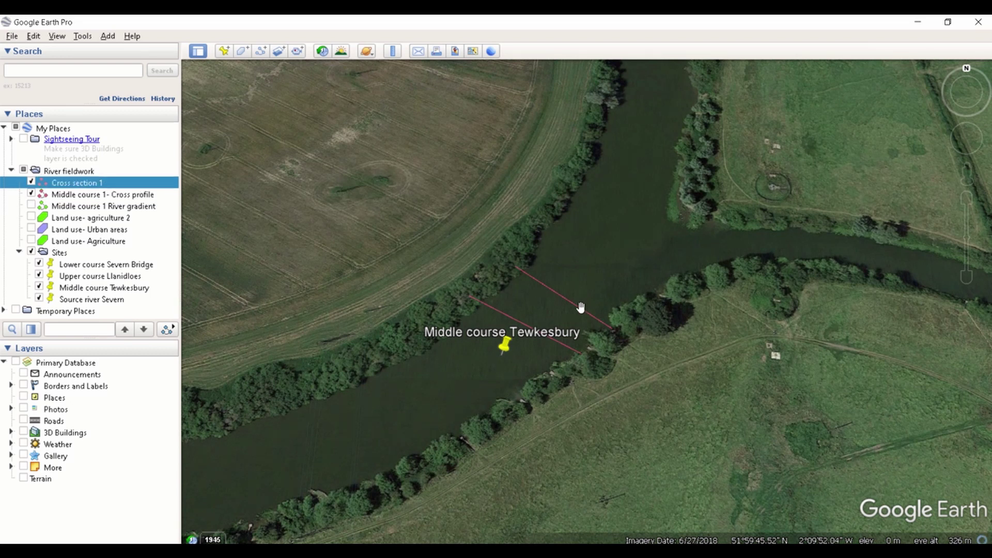
scroll(578, 309, "up", 3)
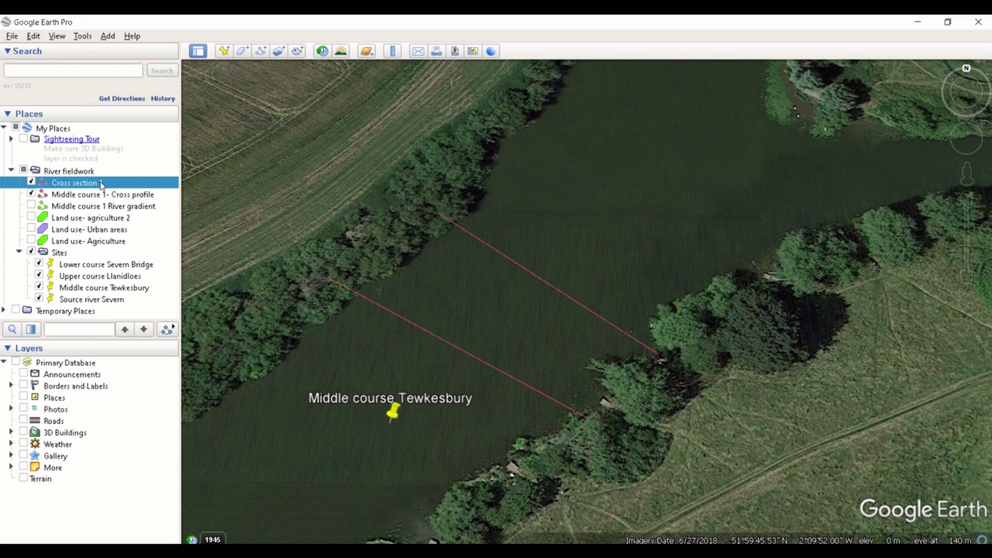
Step: Display the elevation profile of the Cross section 1 path
right_click(101, 184)
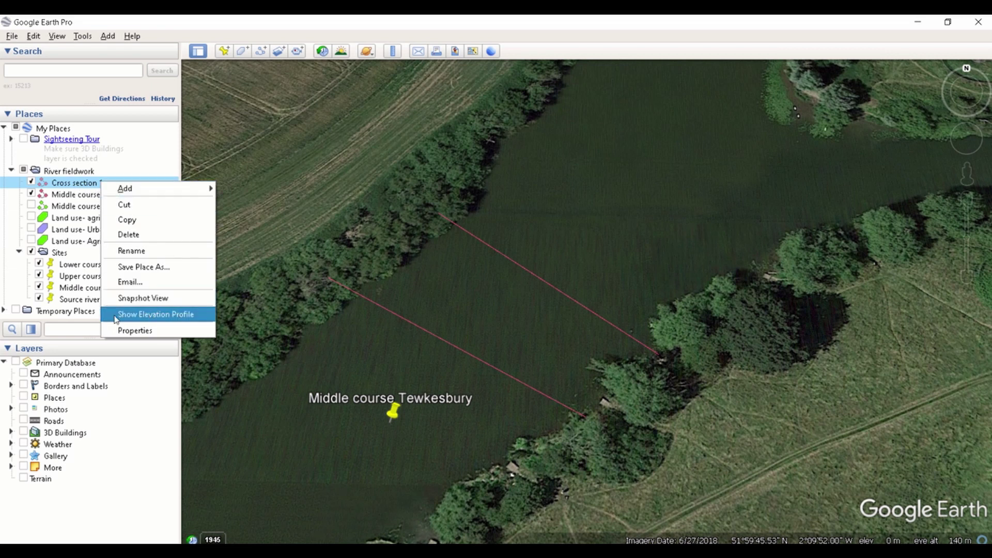
left_click(201, 316)
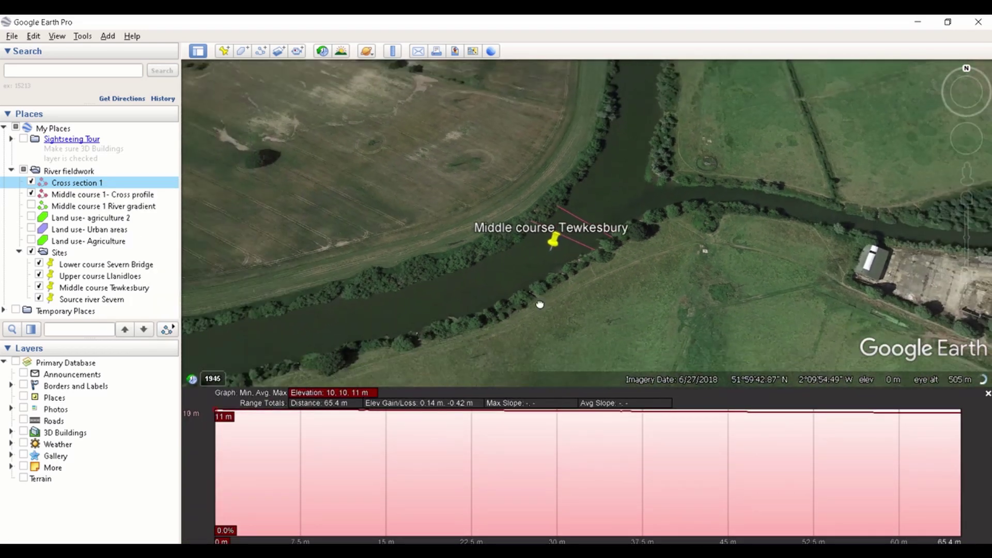
left_click_drag(540, 304, 514, 342)
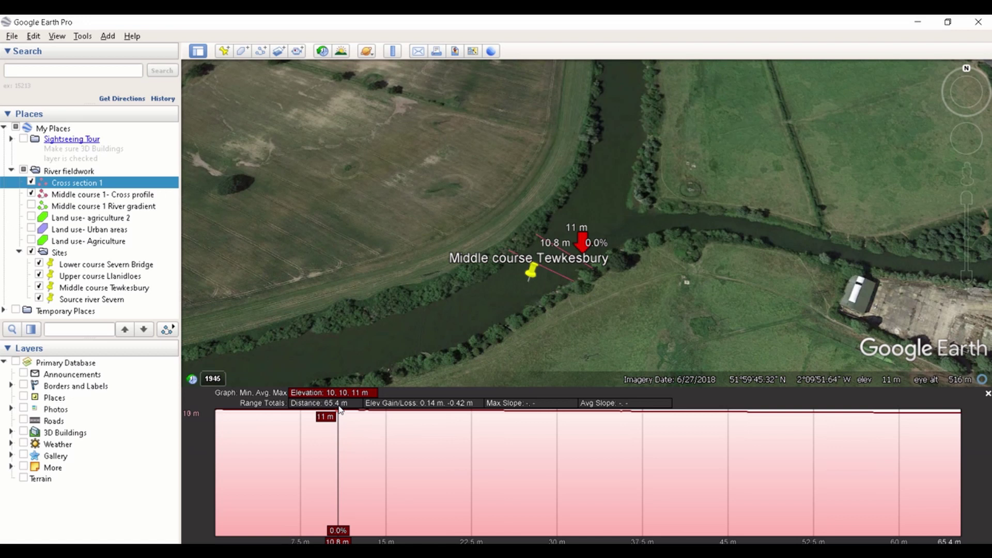
Step: Examine the elevation profile of the Middle course 1- Cross profile path and the surrounding river confluence, and close the profile
left_click(105, 197)
right_click(105, 197)
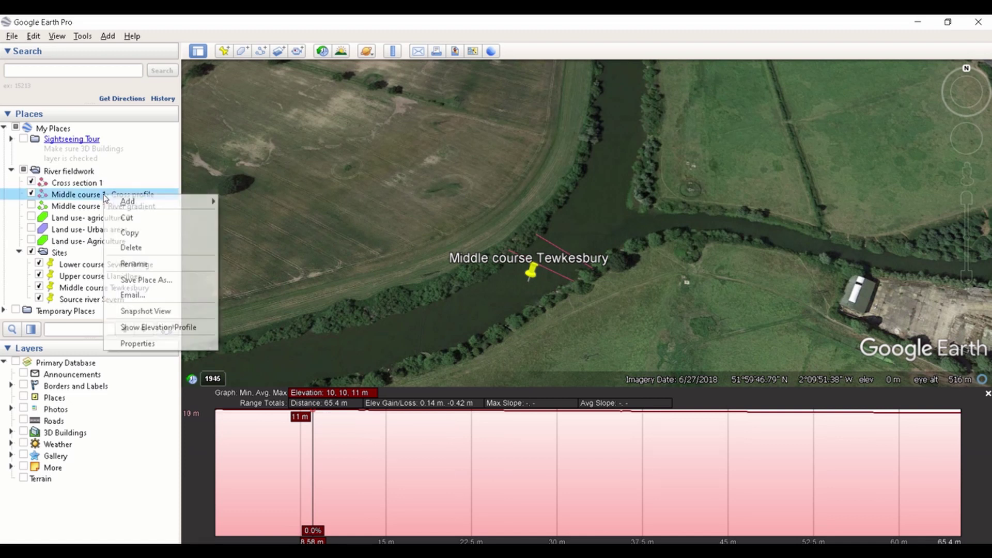
left_click(172, 325)
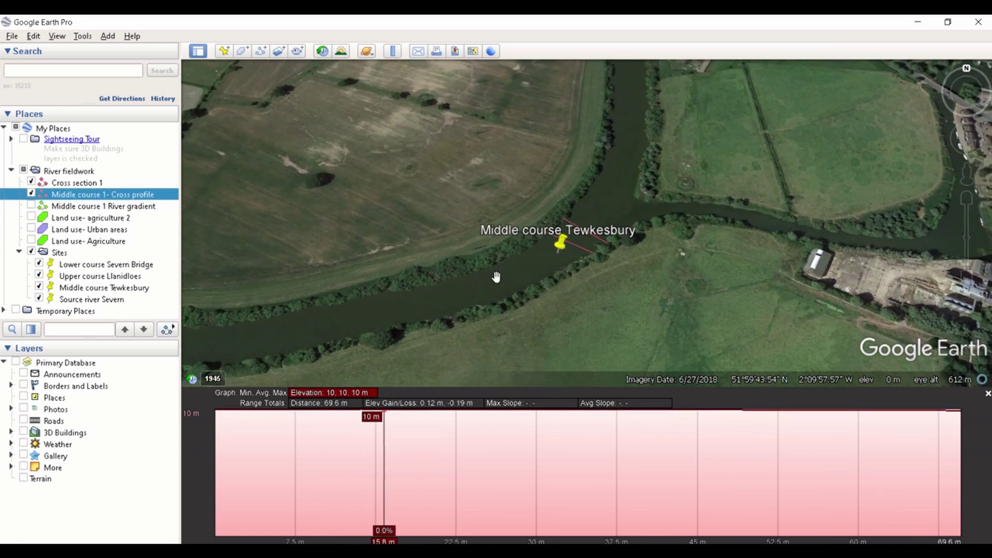
left_click_drag(496, 277, 368, 387)
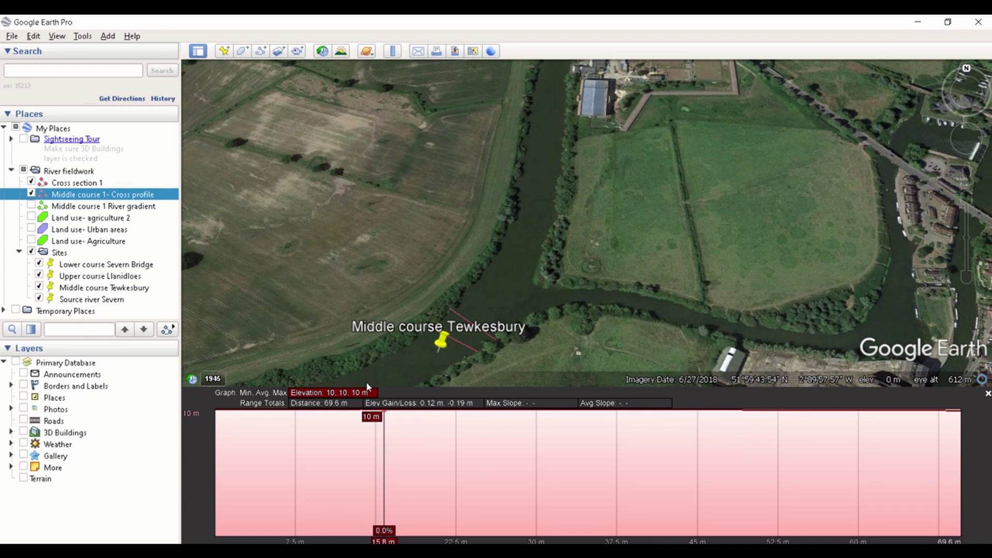
left_click_drag(532, 282, 527, 241)
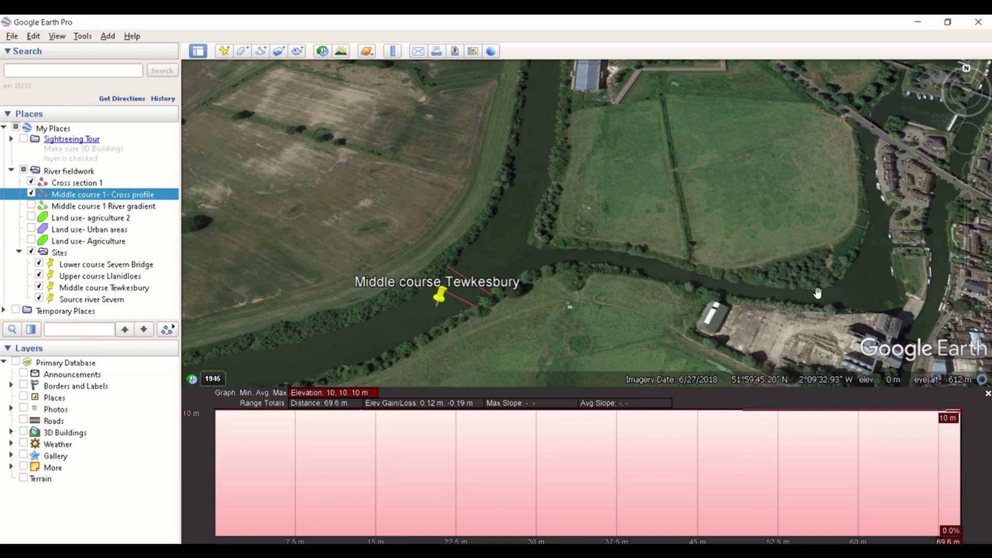
left_click(965, 199)
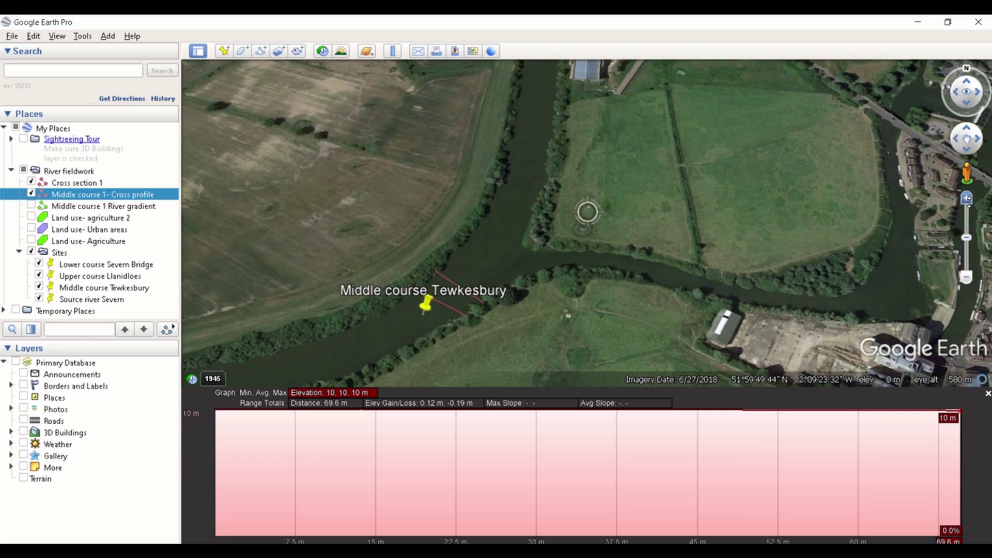
left_click_drag(523, 293, 613, 243)
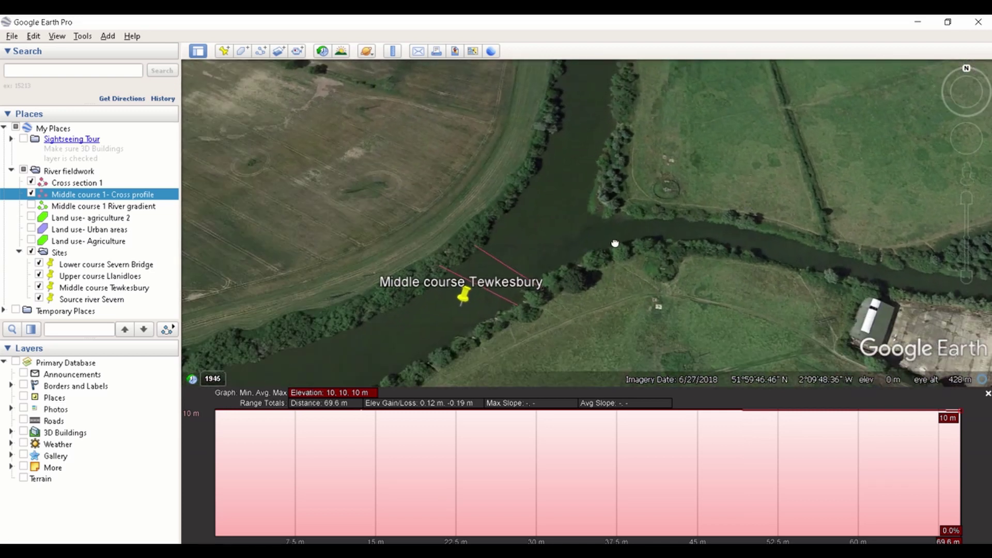
left_click(987, 394)
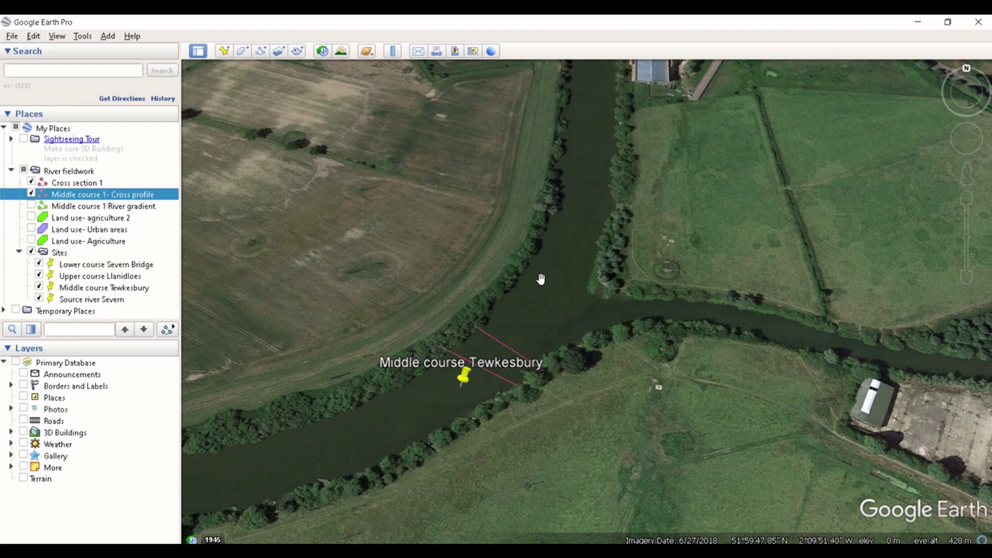
Step: Start a new path named "River gradient 1" and set its line colour to green, #00ff00
left_click_drag(640, 262, 857, 171)
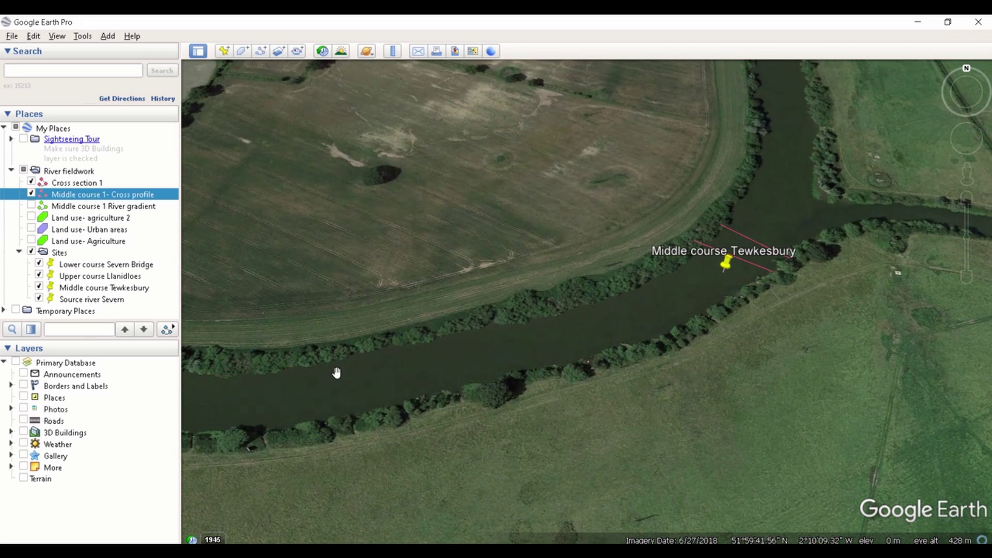
left_click(261, 50)
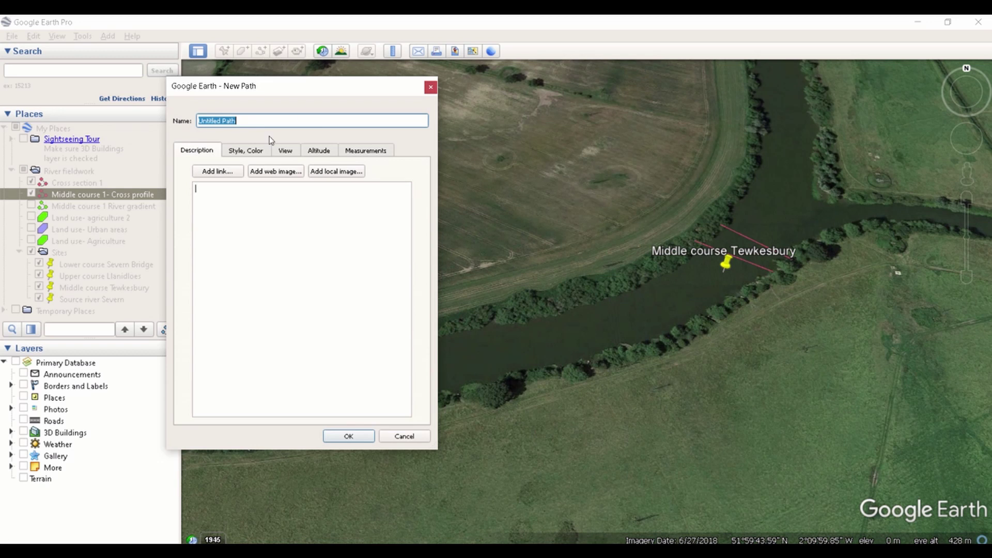
type("River gradient 1")
left_click(259, 152)
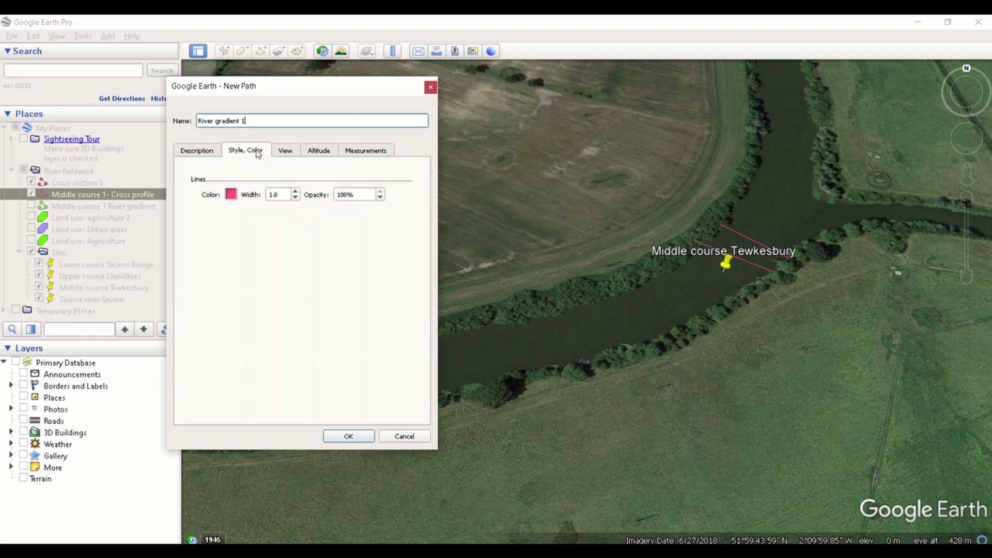
left_click(231, 194)
left_click(203, 191)
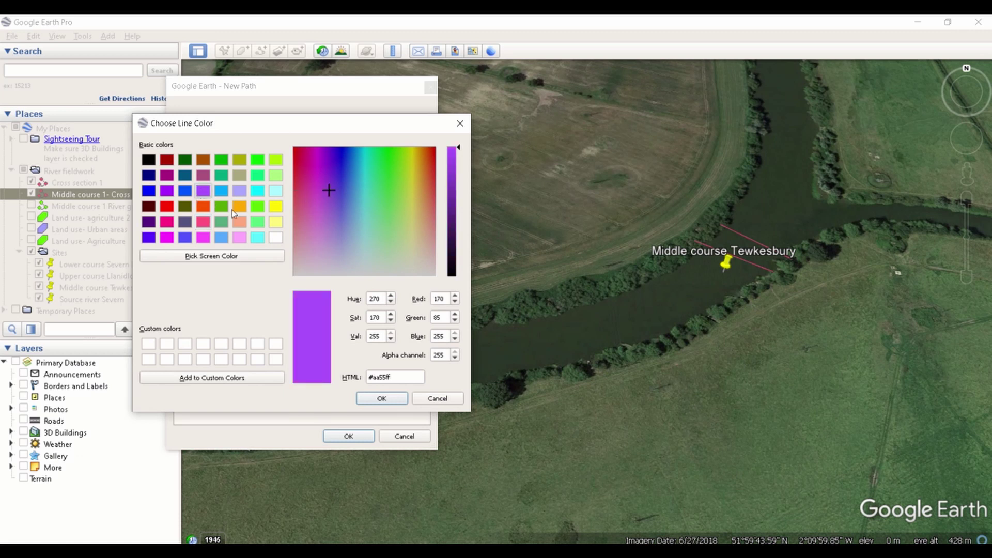
left_click(260, 163)
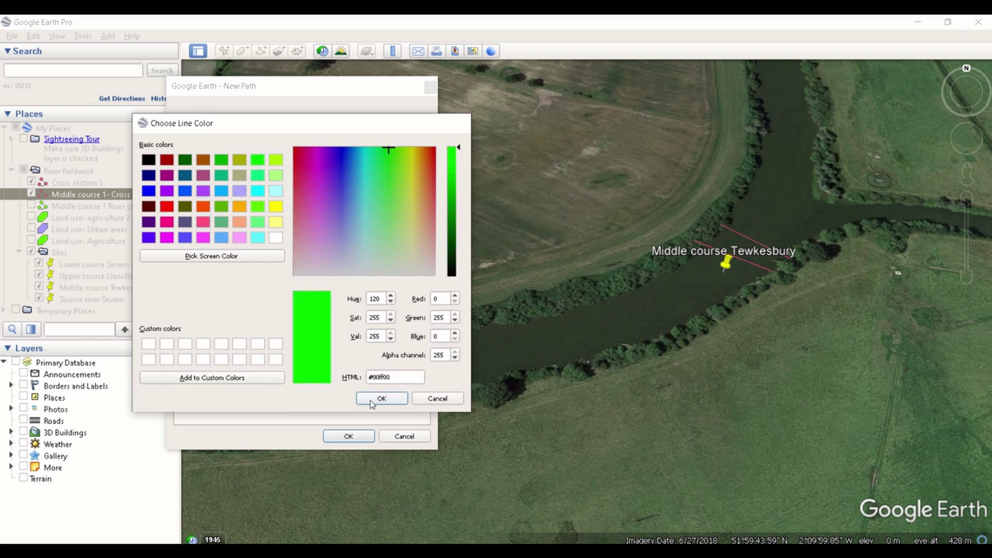
left_click(381, 398)
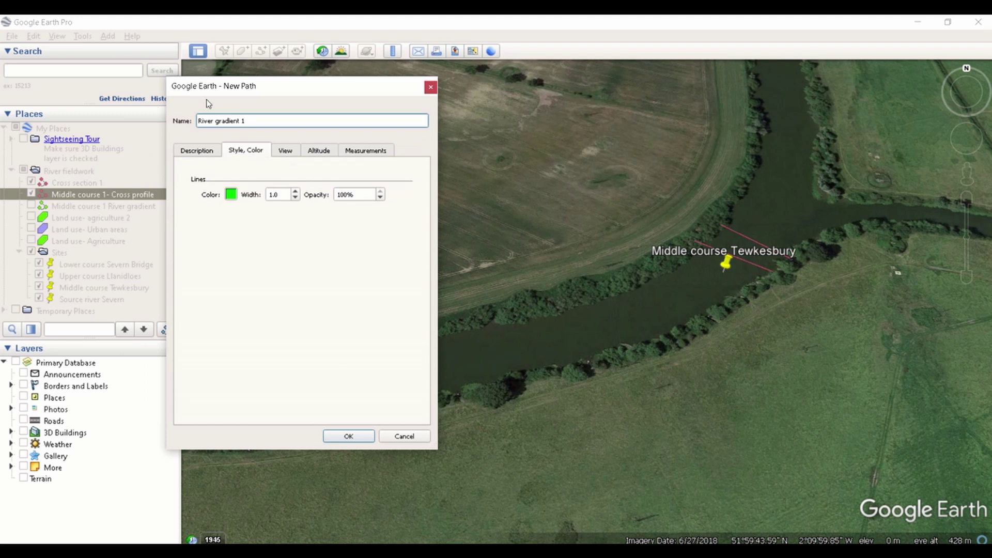
Step: Draw River gradient 1 about 182 m along the river southwest from the Tewkesbury placemark, and place it below Cross section 1 in River fieldwork
left_click(703, 278)
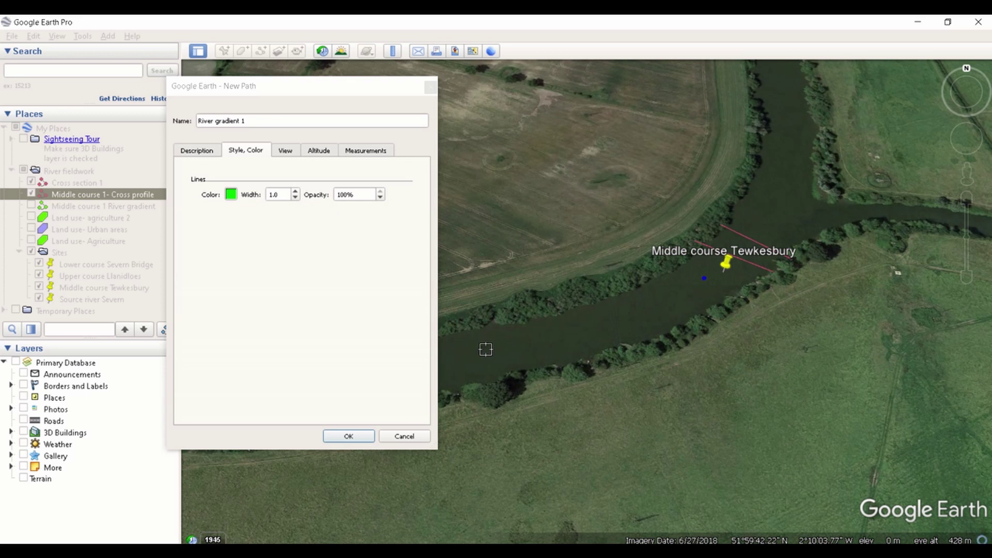
left_click(484, 352)
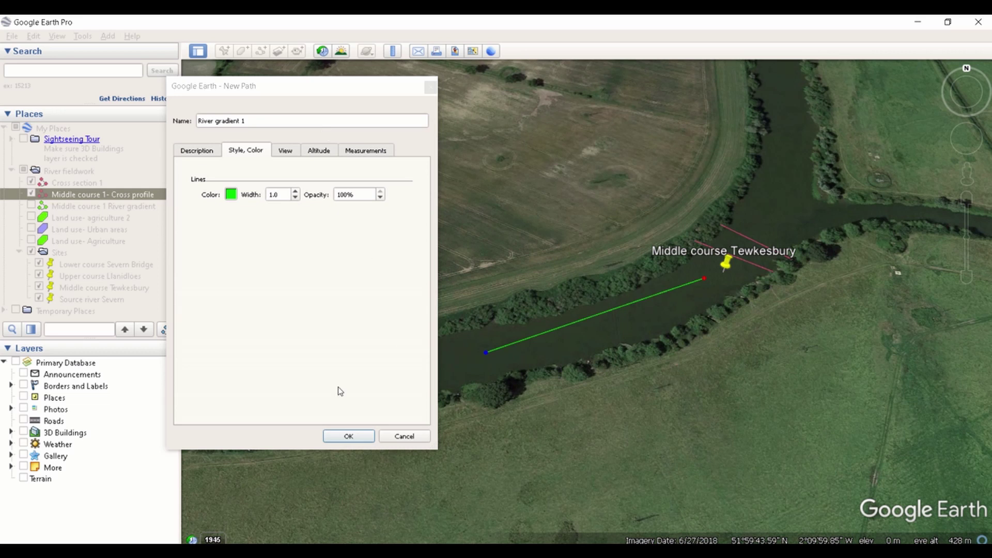
left_click(336, 436)
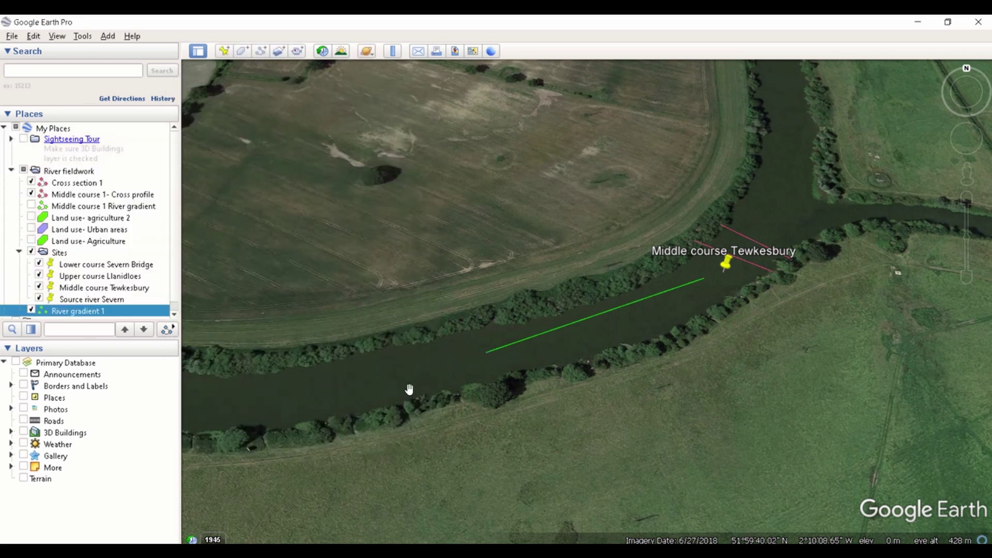
left_click_drag(95, 309, 90, 190)
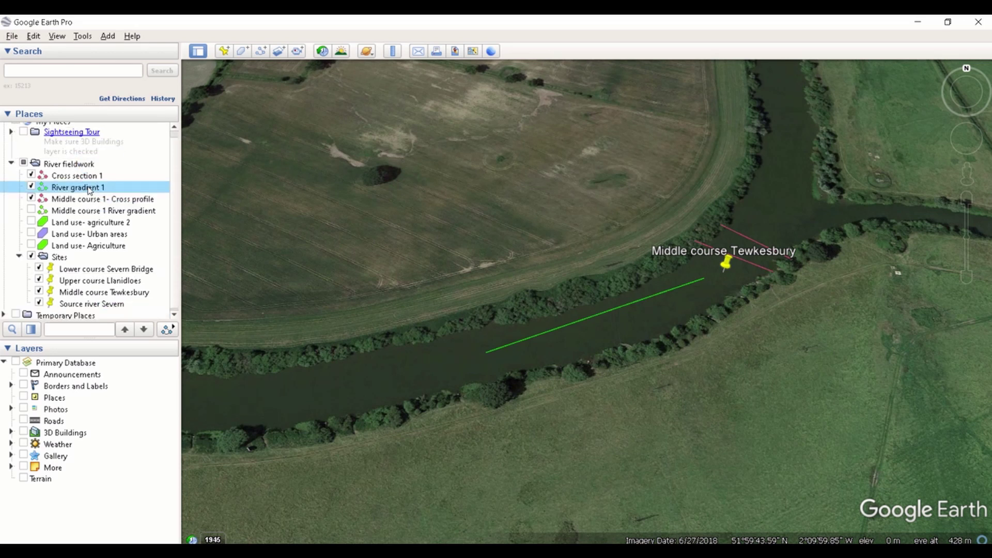
Step: Display the elevation profile of the River gradient 1 path
right_click(89, 189)
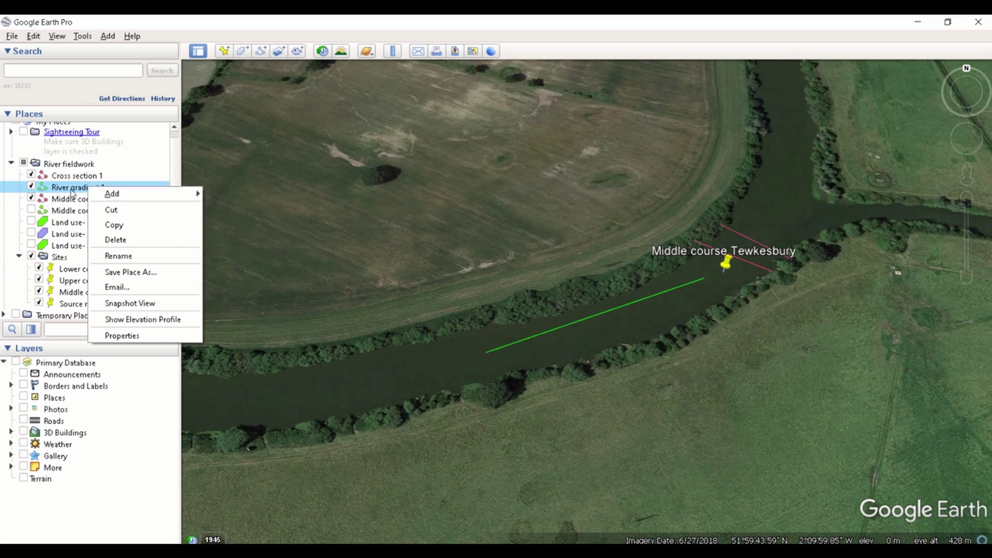
left_click(164, 320)
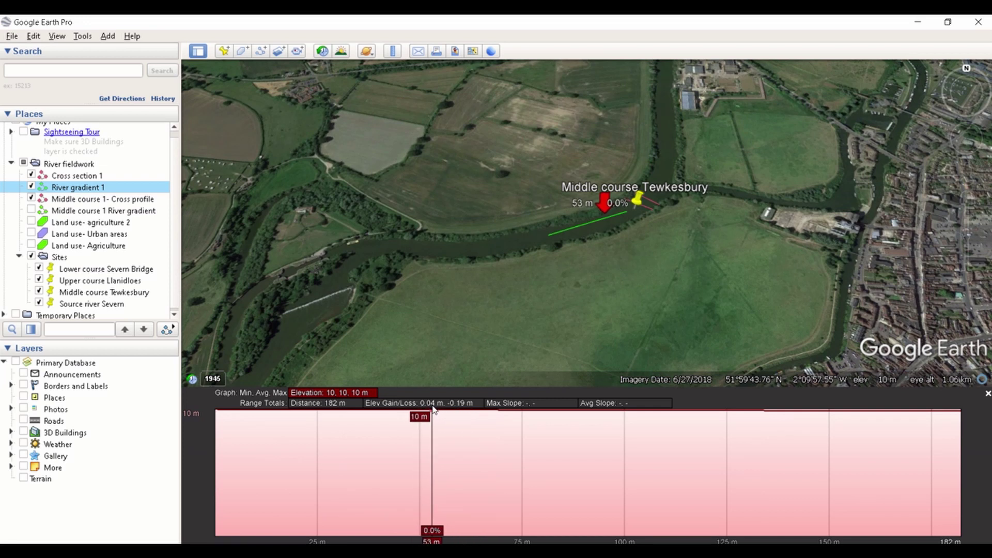
left_click_drag(582, 232, 547, 273)
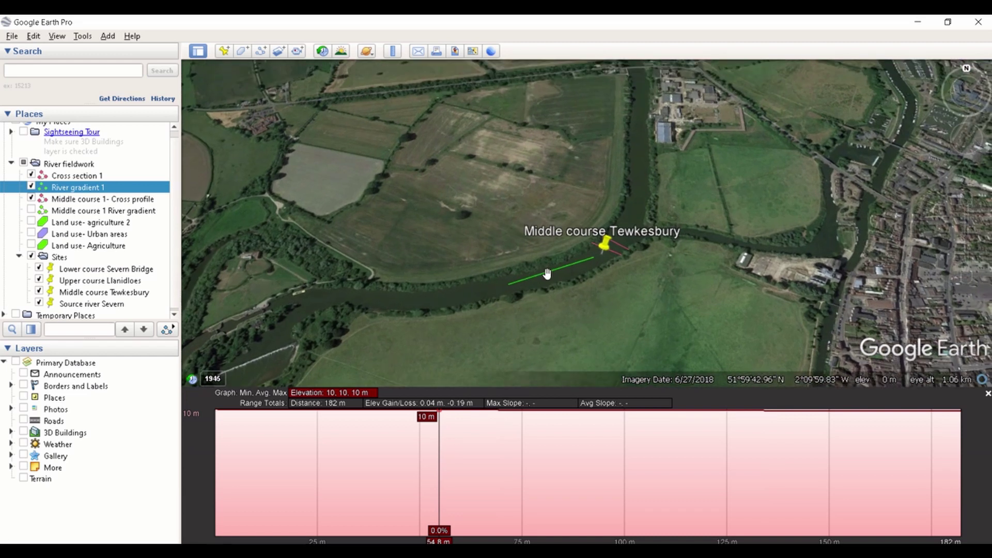
mouse_move(985, 185)
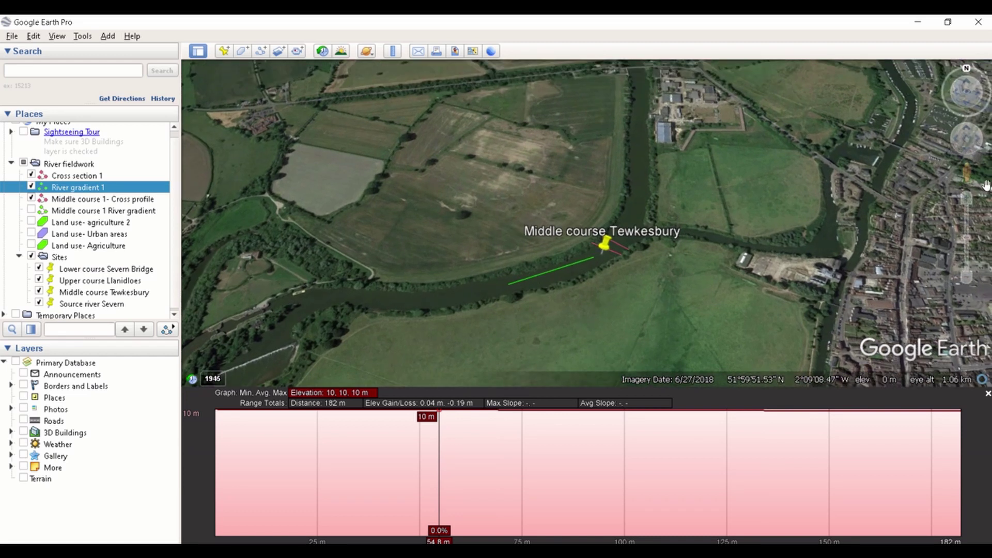
Step: Examine the river along River gradient 1 and the surrounding land use at the Tewkesbury confluence and town
scroll(587, 210, "up", 3)
left_click_drag(573, 186, 582, 146)
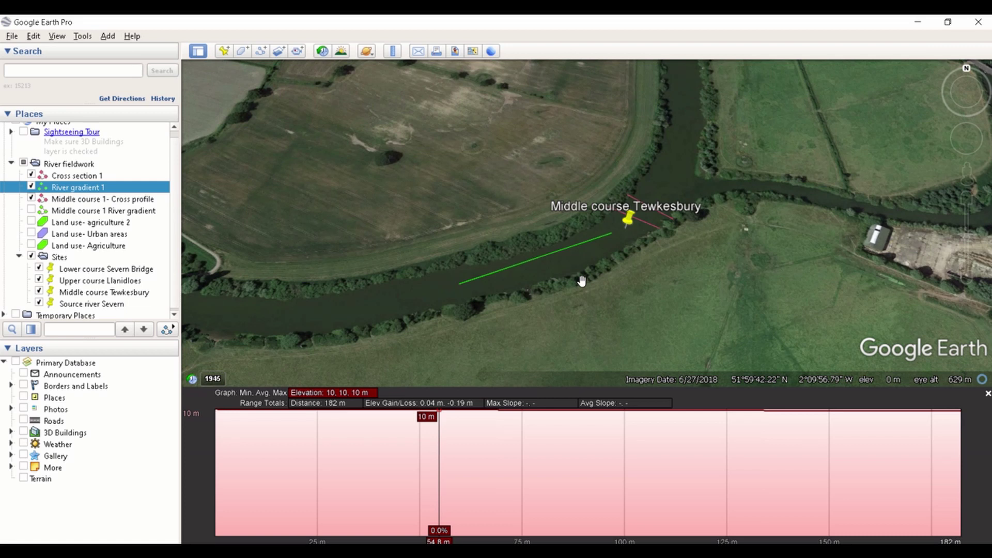
mouse_move(473, 34)
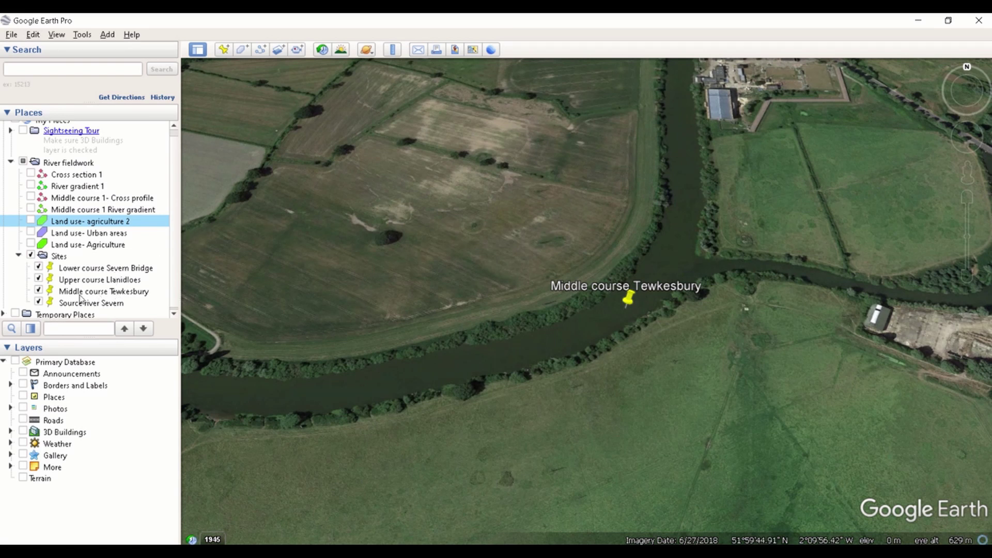
left_click_drag(598, 210, 511, 232)
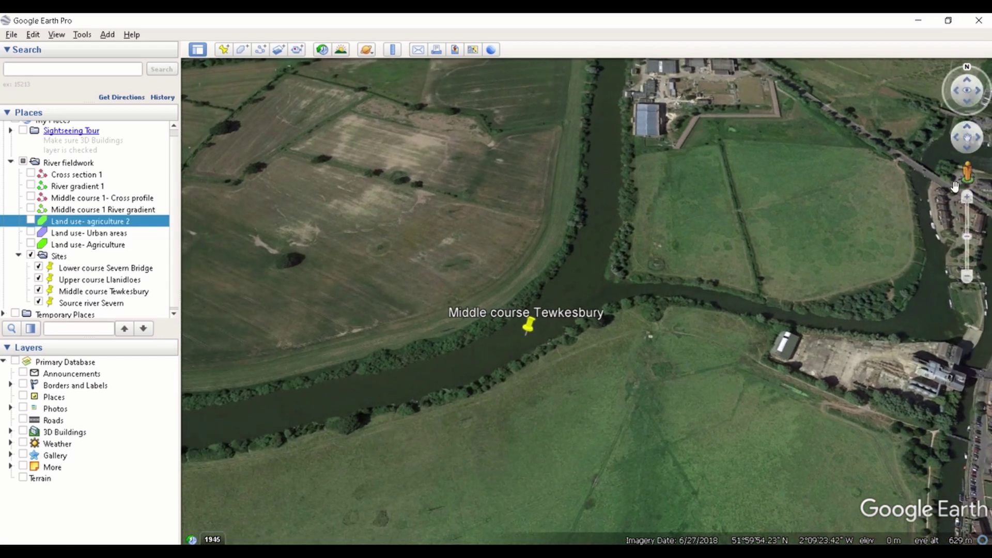
left_click(965, 276)
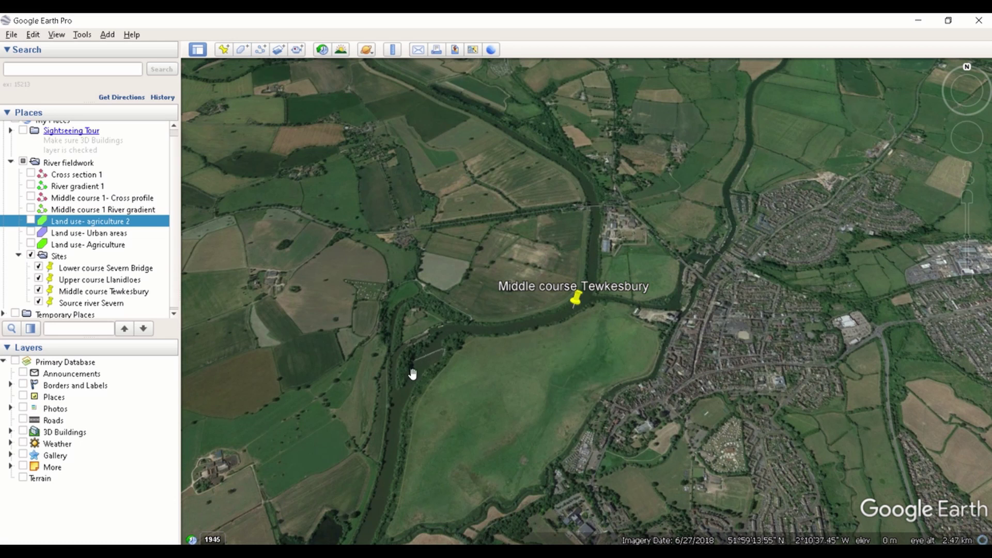
left_click_drag(576, 351, 533, 370)
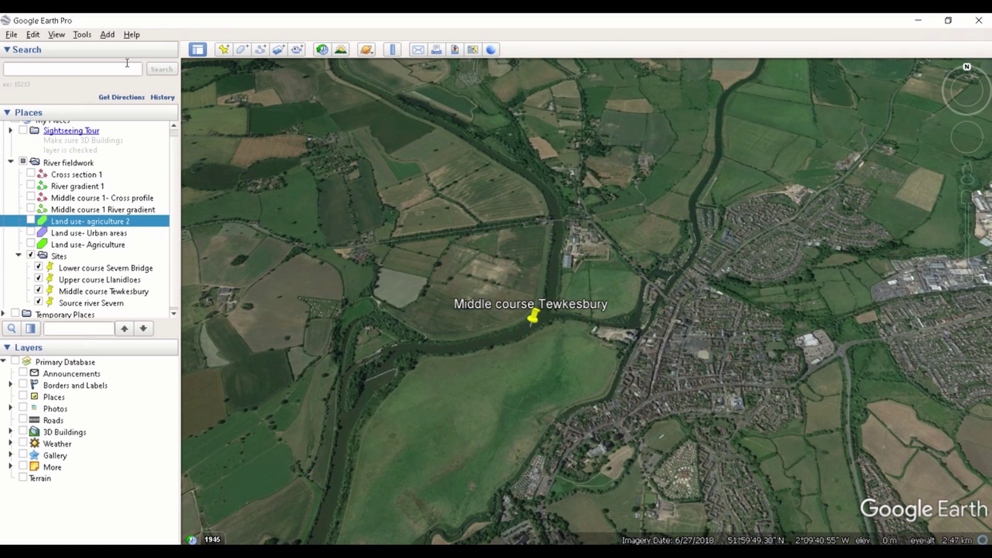
Step: Start a new polygon named "Land use- Urban" and set its line colour to light purple, #aaaaff
left_click(242, 50)
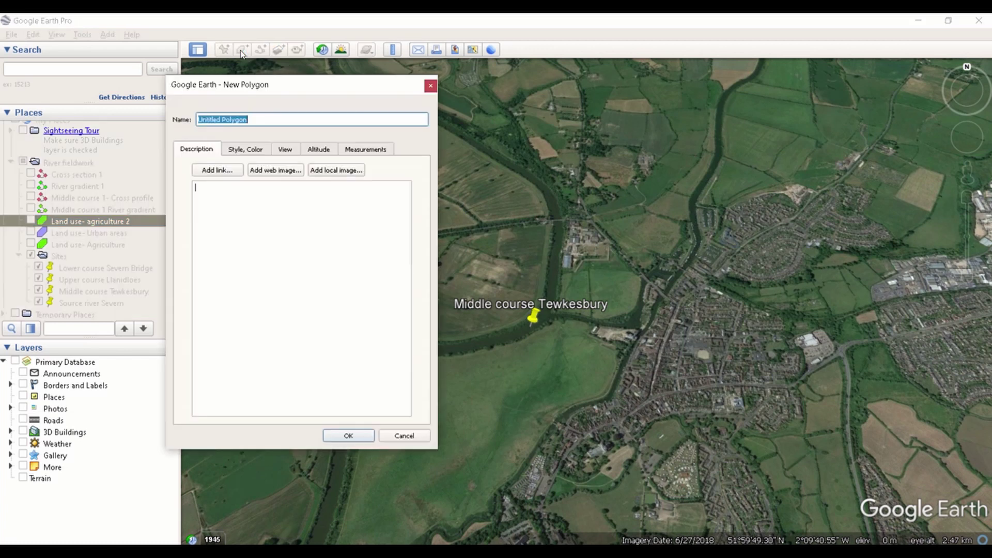
key("BackSpace")
type("Land use- Urban")
left_click(266, 150)
left_click(231, 193)
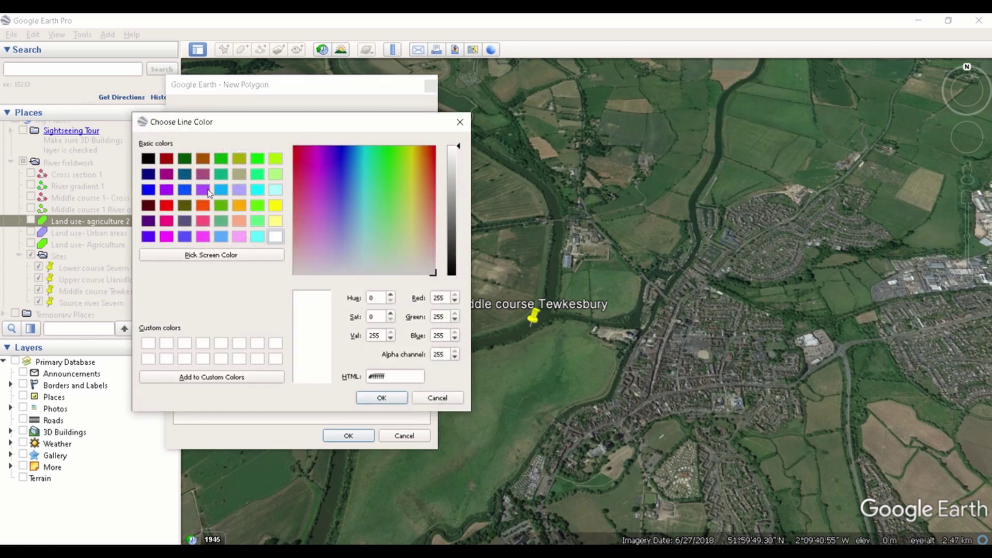
left_click(239, 190)
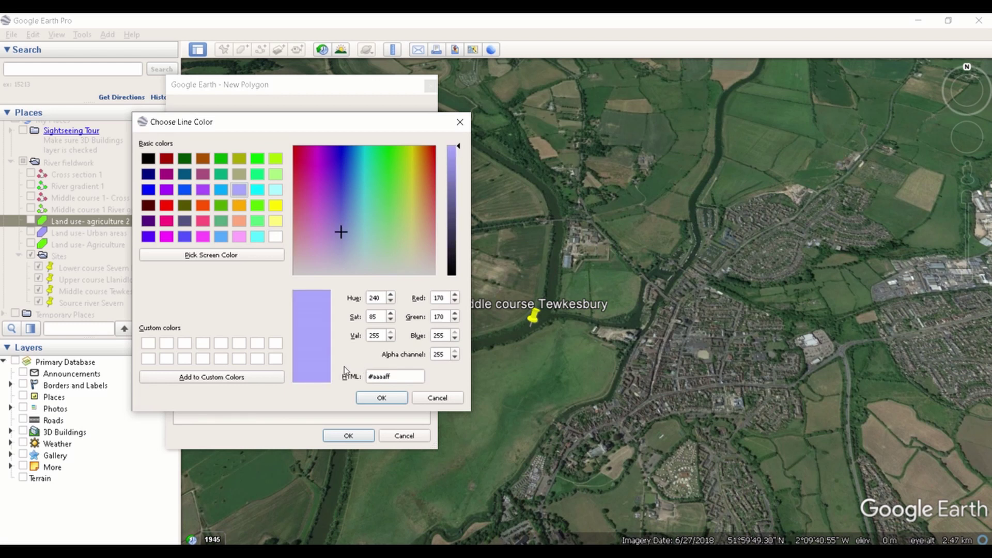
left_click(397, 397)
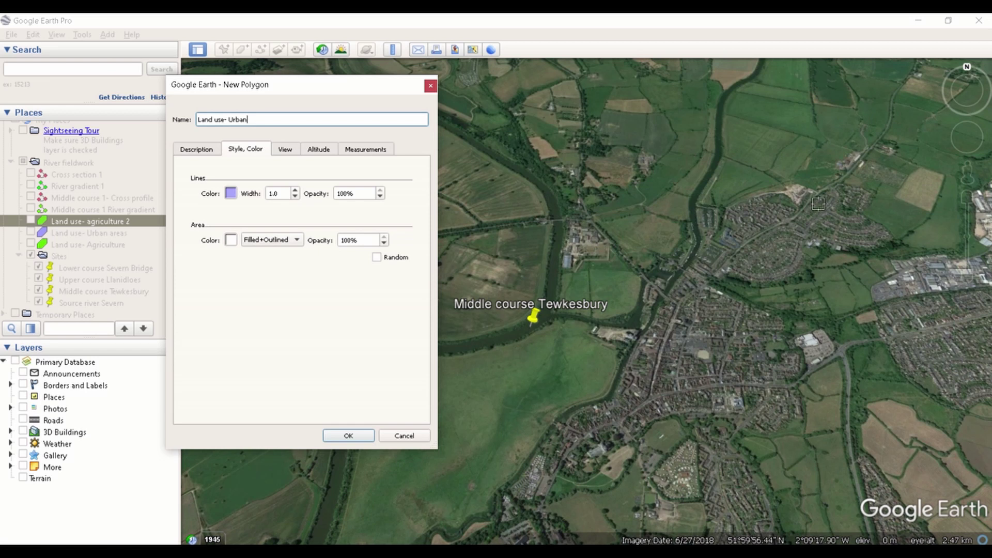
Step: Outline the built-up area northeast of the Tewkesbury placemark as the Land use- Urban polygon, and place it below Land use- Urban areas in River fieldwork
left_click(697, 207)
left_click(721, 212)
left_click(751, 201)
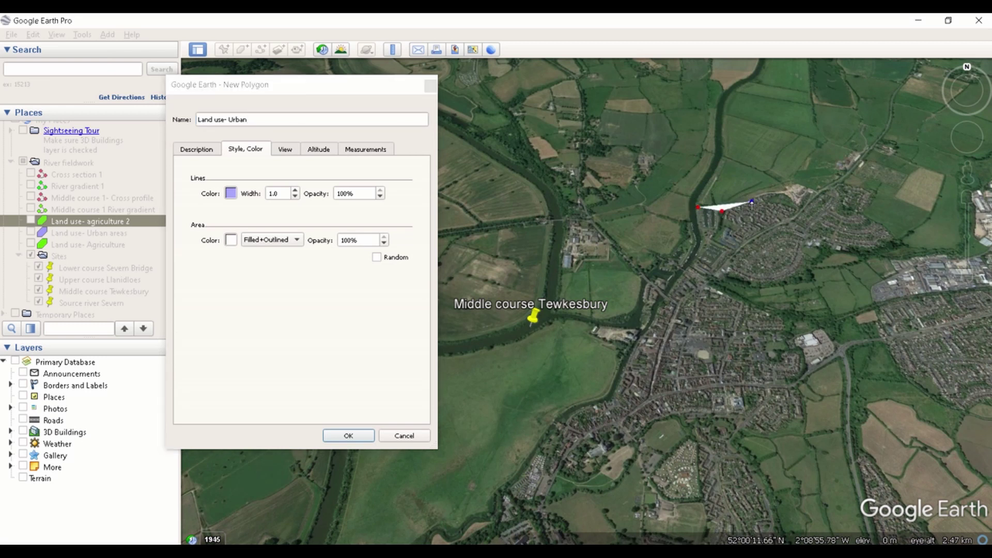
left_click(778, 193)
left_click(801, 205)
left_click(820, 196)
left_click(840, 187)
left_click(868, 194)
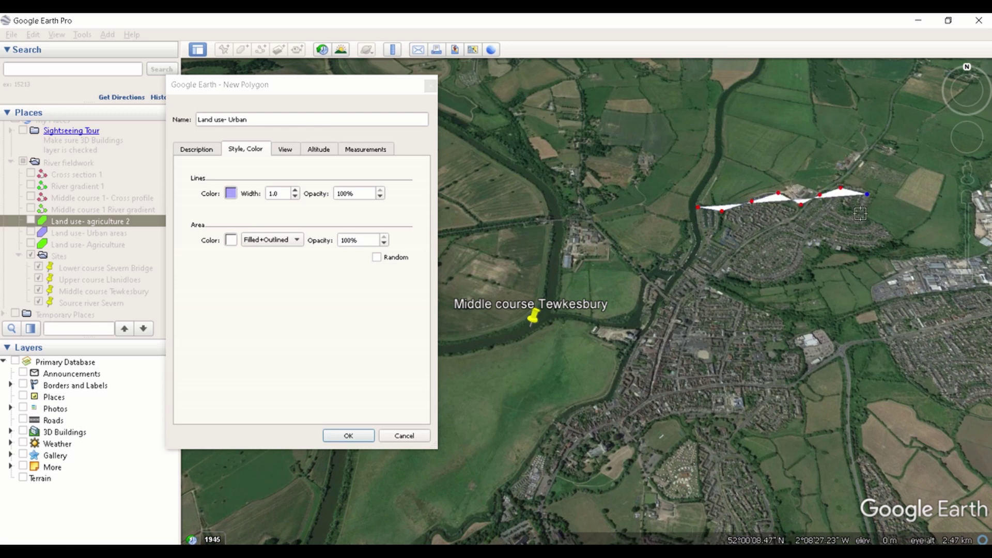
left_click(863, 213)
left_click(892, 234)
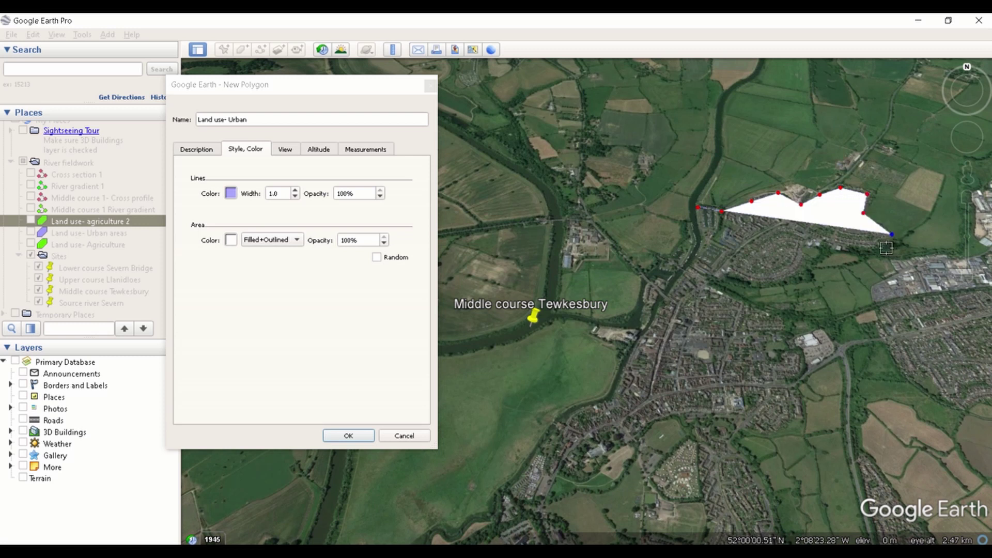
left_click(885, 247)
left_click(854, 252)
left_click(808, 242)
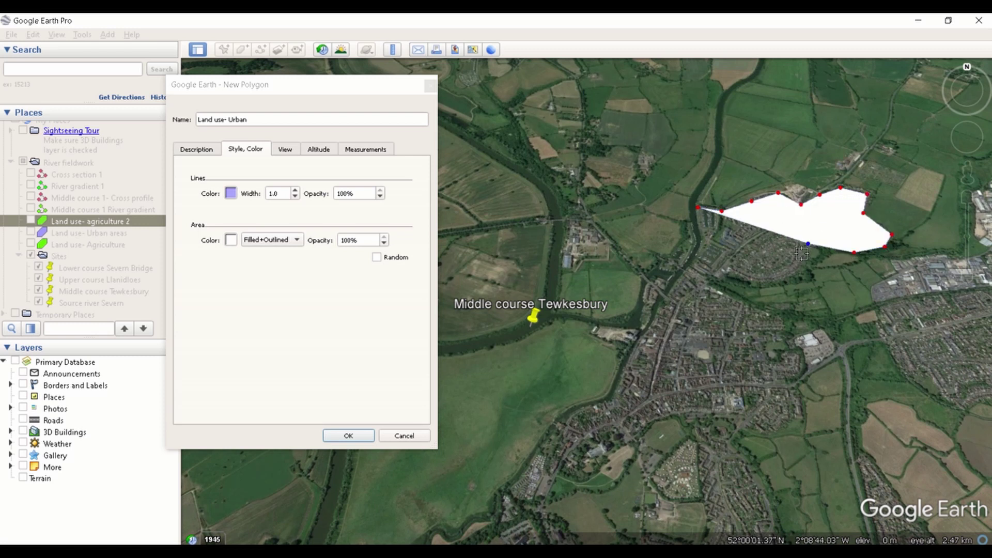
left_click(802, 264)
left_click(783, 277)
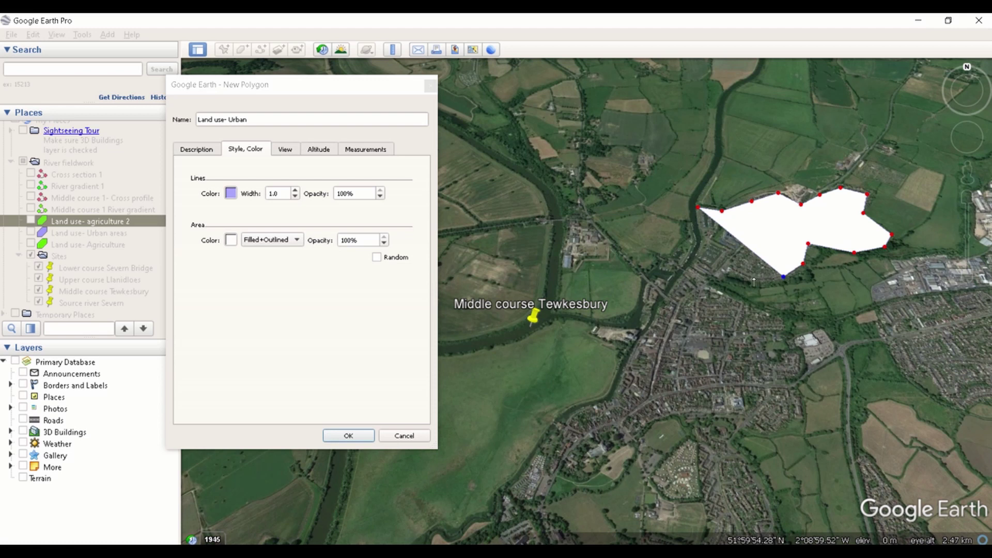
left_click(753, 278)
left_click(733, 274)
left_click(714, 279)
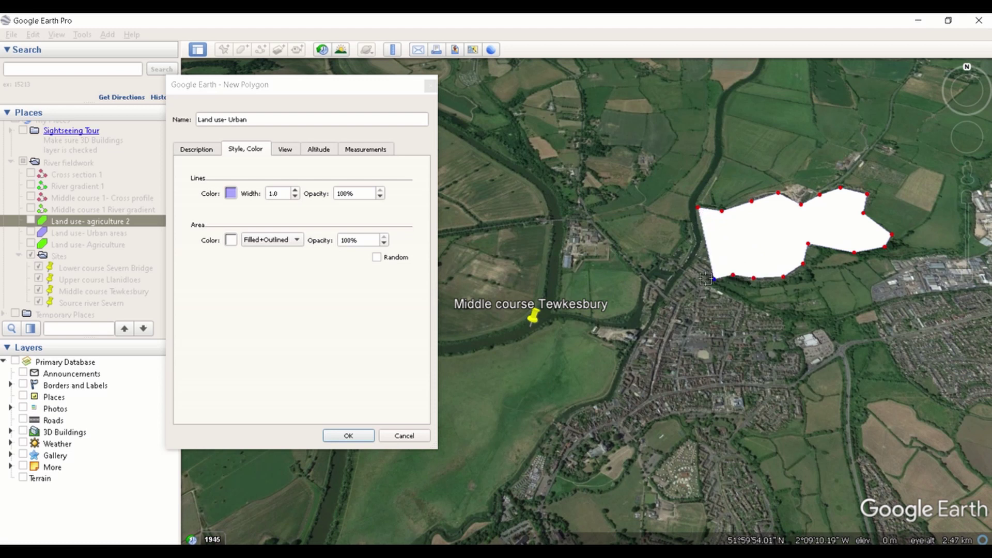
left_click(692, 267)
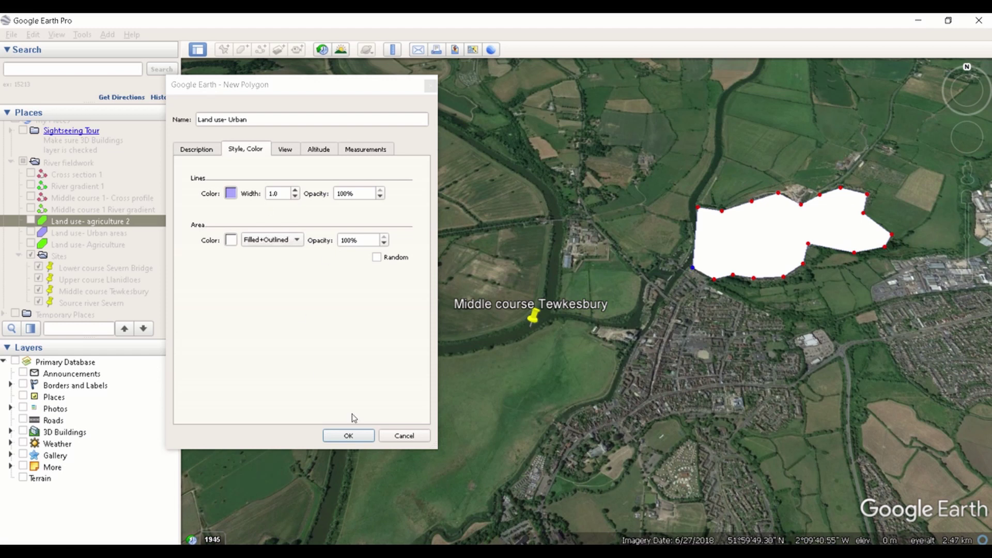
left_click(348, 435)
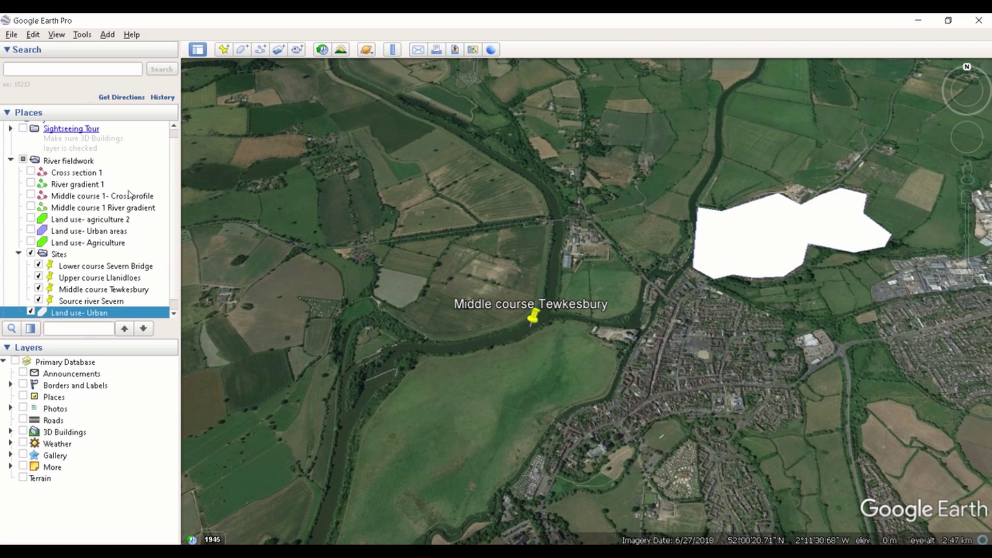
left_click_drag(73, 316, 86, 237)
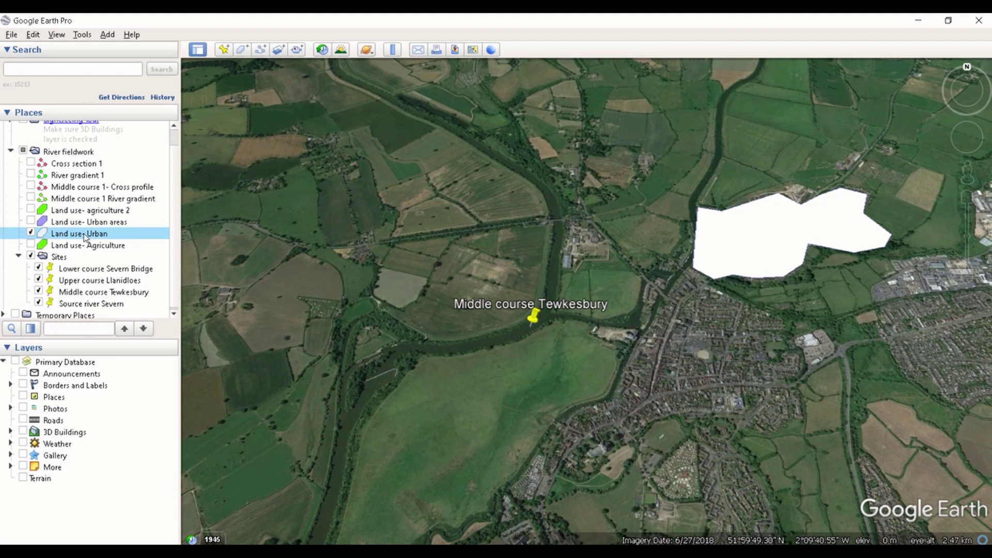
Step: Show the Land use- Urban areas, Land use- agriculture 2 and Land use- Agriculture polygons, and hide Land use- Urban
left_click(31, 222)
left_click(31, 209)
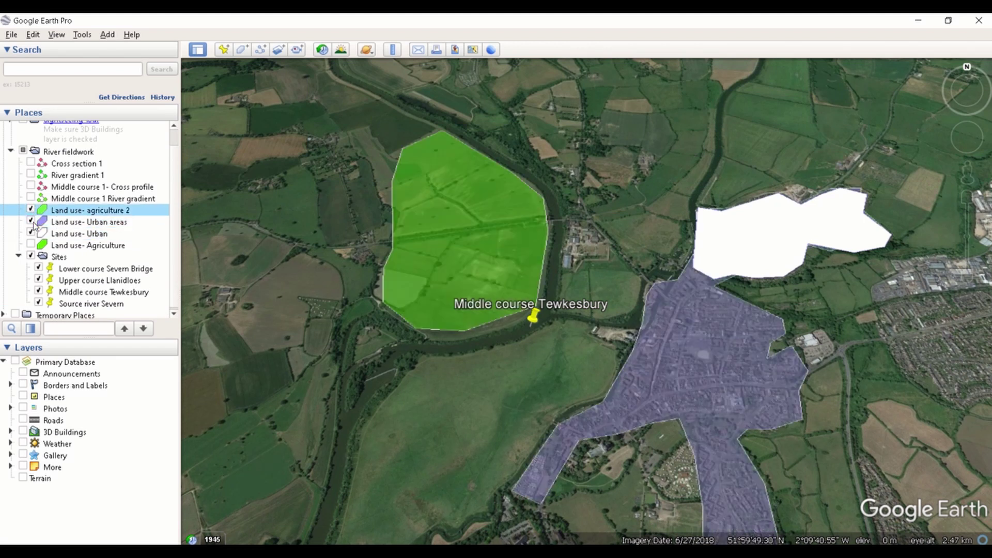
left_click(31, 245)
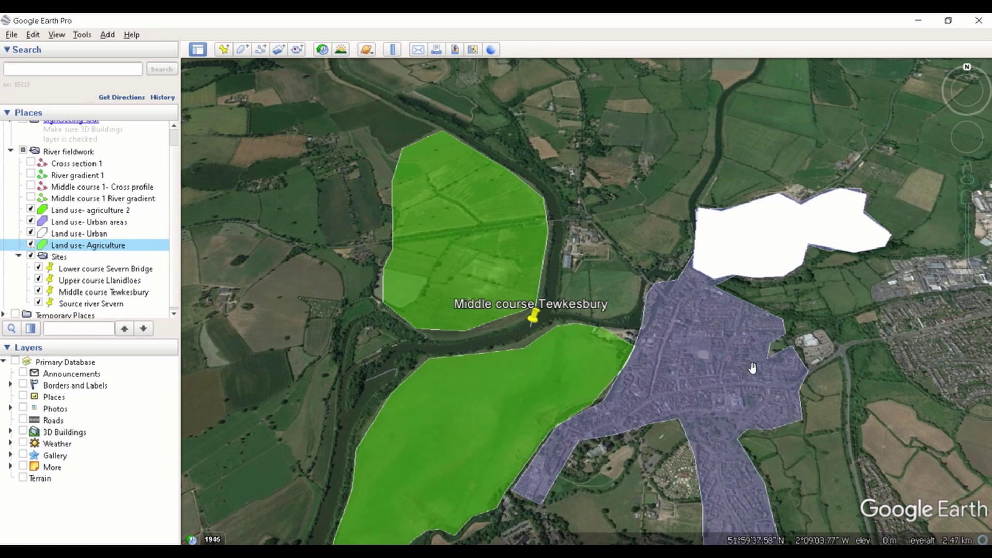
left_click(31, 233)
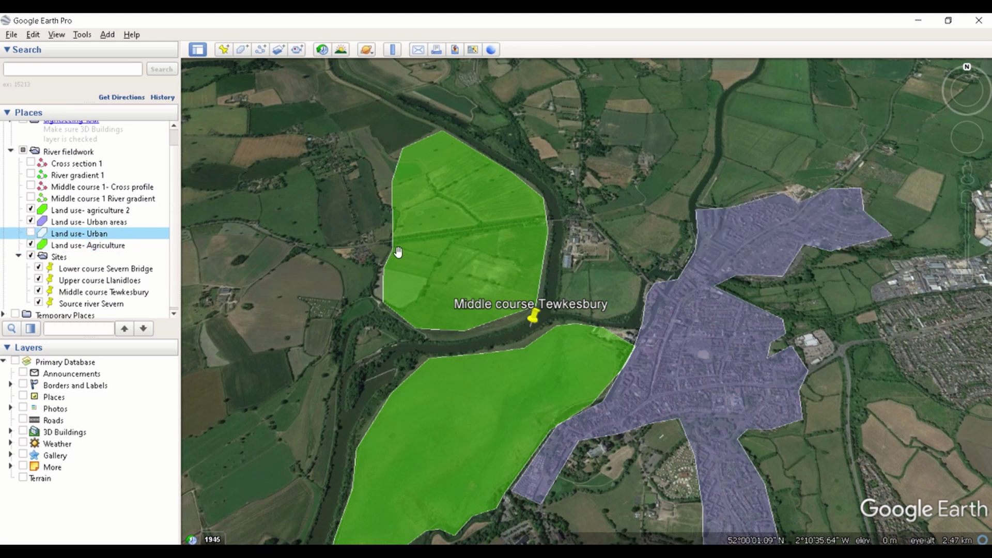